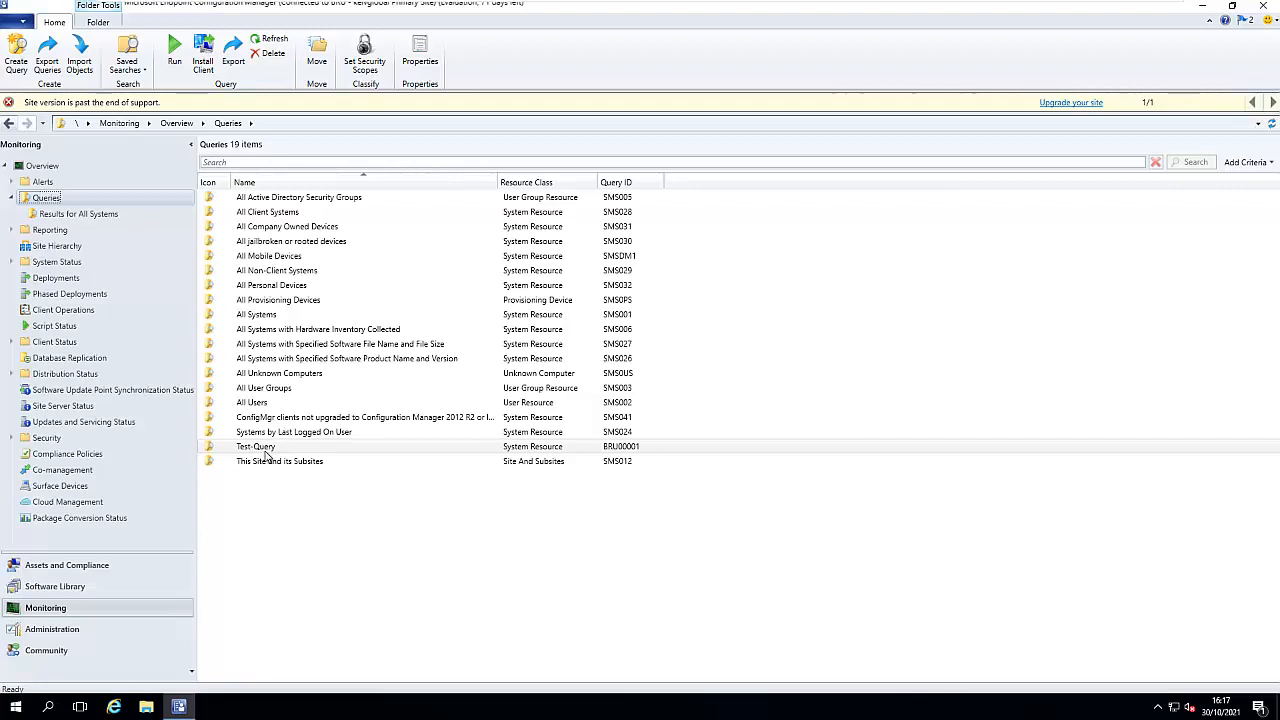
Open the query statement of Test-Query and delete its existing Total Physical Memory criterion.
{"action": "right_click", "coordinate": [270, 450]}
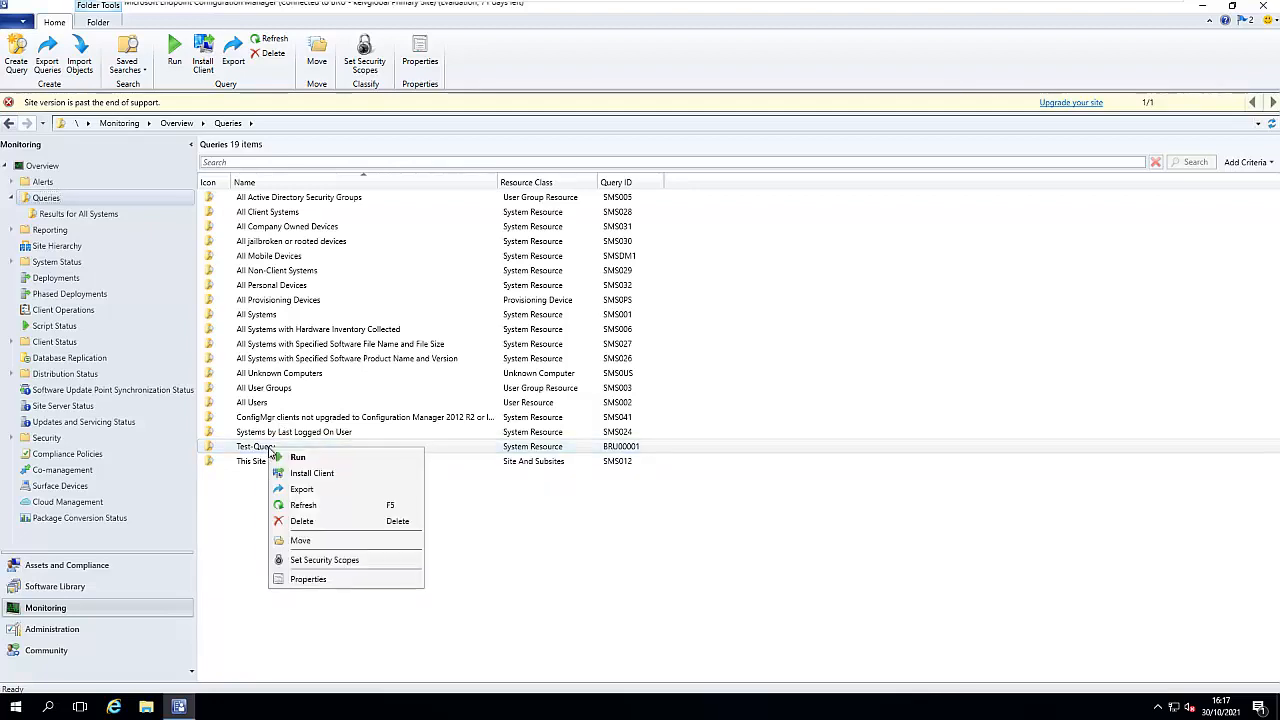
{"action": "left_click", "coordinate": [310, 580]}
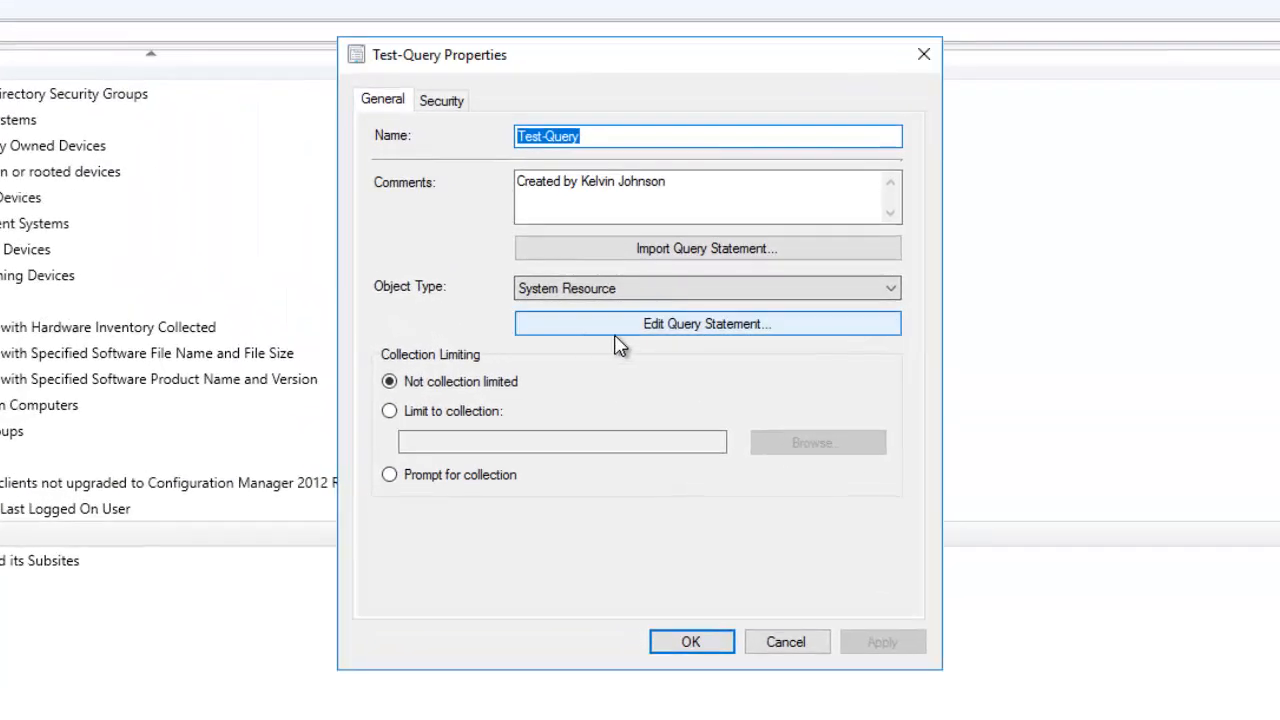
{"action": "left_click", "coordinate": [710, 326]}
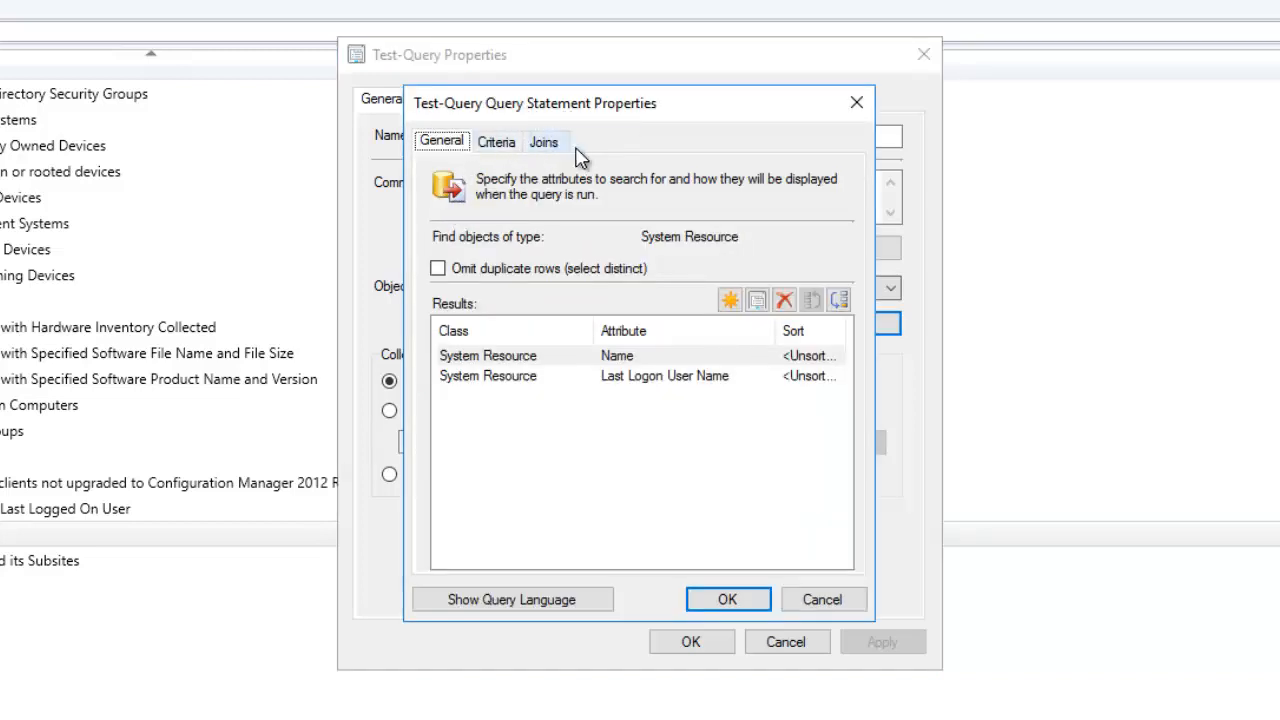
{"action": "left_click", "coordinate": [498, 146]}
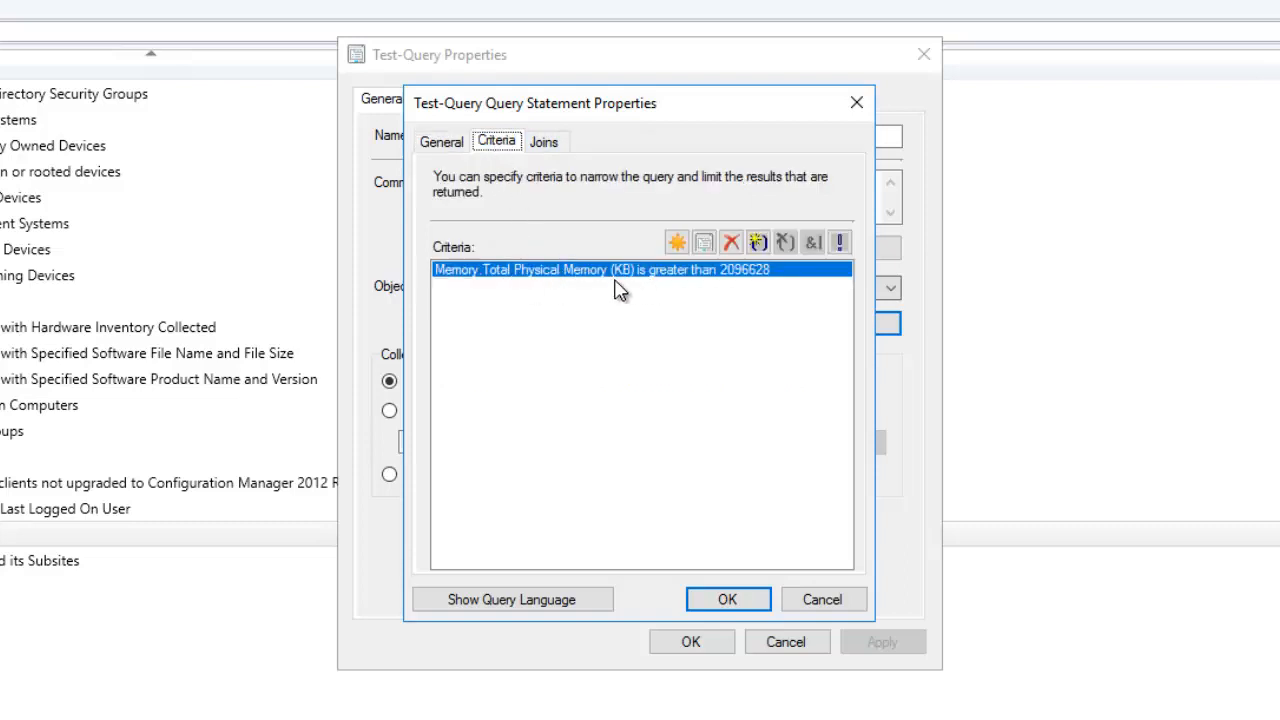
{"action": "left_click", "coordinate": [731, 243]}
Create a new criterion for the query and set its attribute class to Software Products.
{"action": "left_click", "coordinate": [676, 243]}
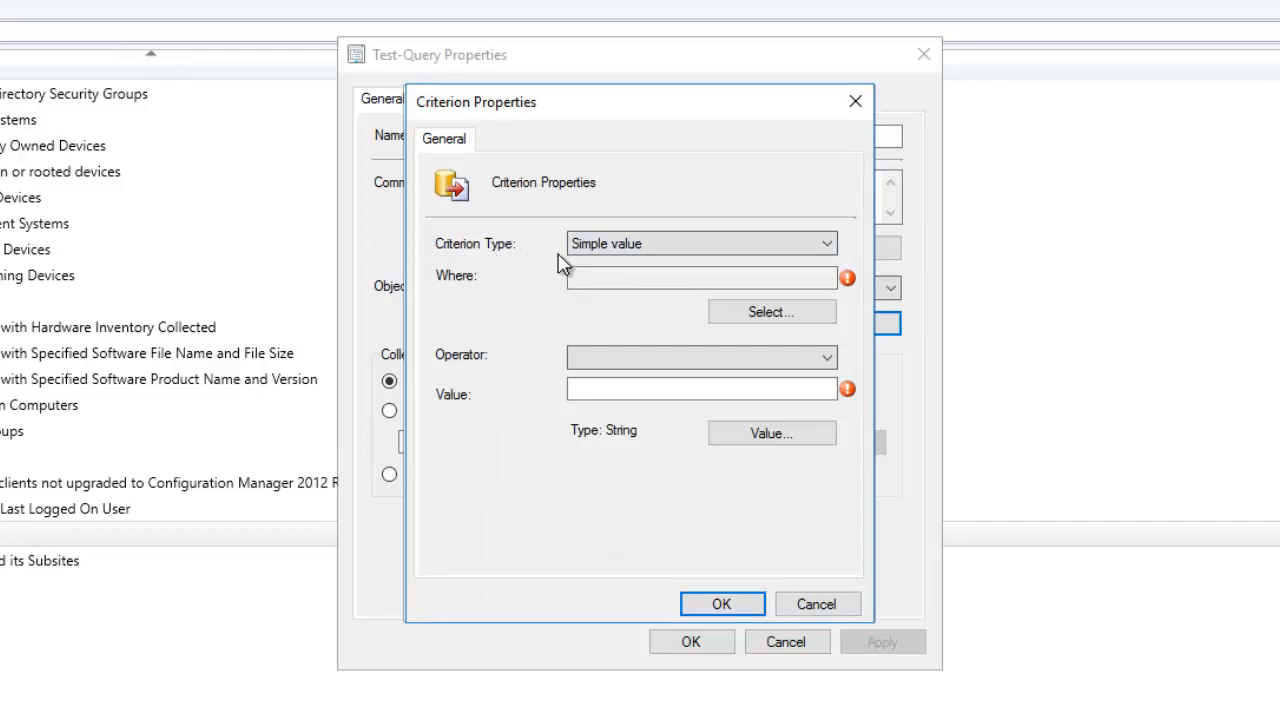
{"action": "left_click", "coordinate": [752, 322]}
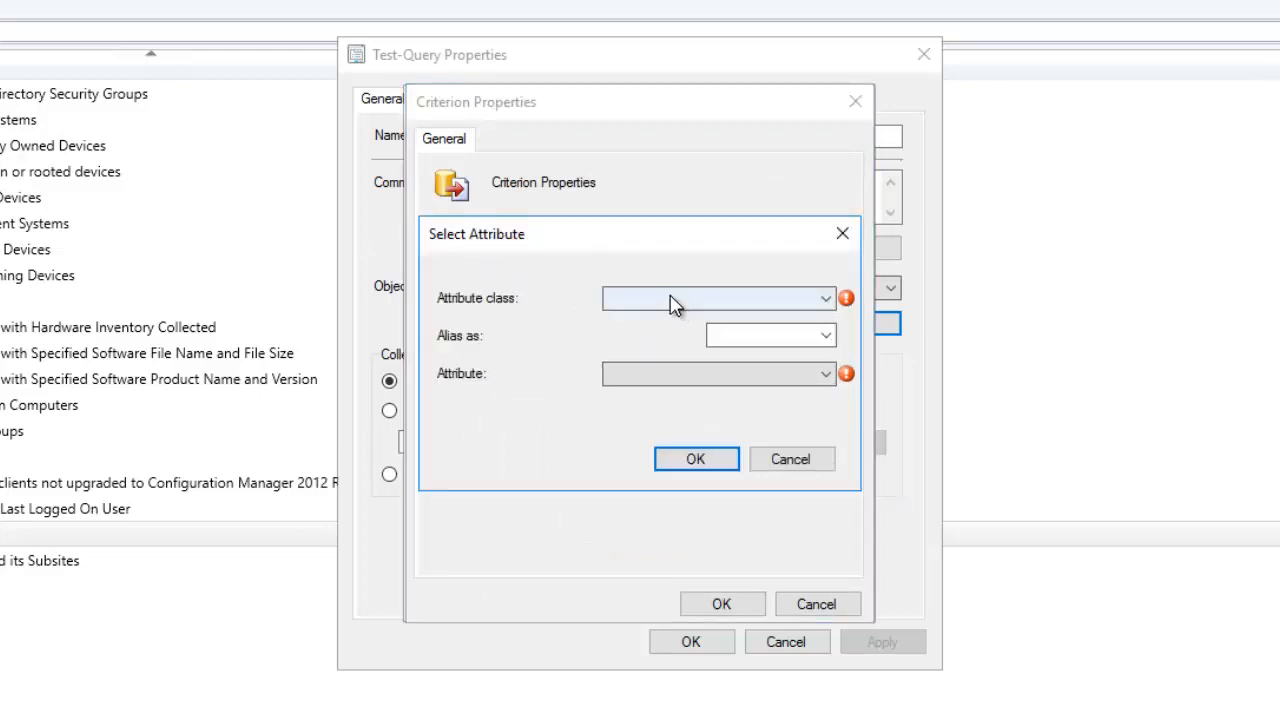
{"action": "left_click", "coordinate": [641, 300]}
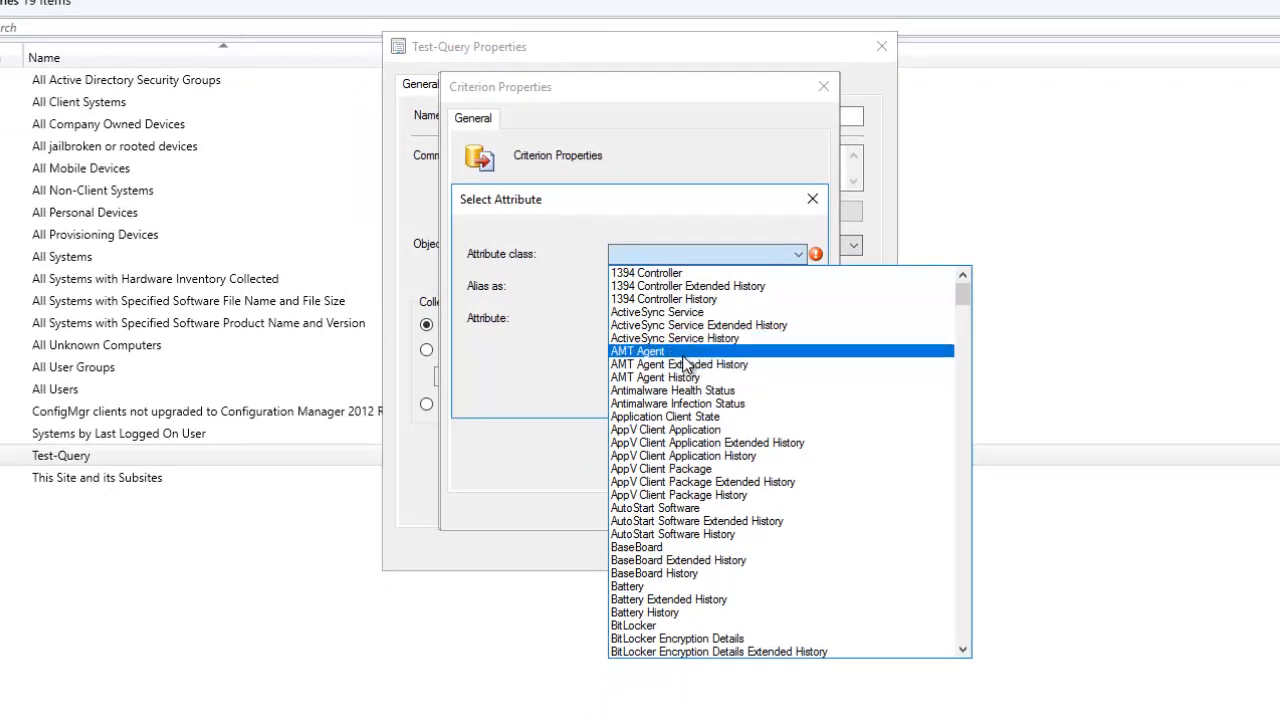
{"action": "scroll", "coordinate": [686, 369], "scroll_direction": "down", "scroll_amount": 3}
{"action": "scroll", "coordinate": [686, 365], "scroll_direction": "down", "scroll_amount": 19}
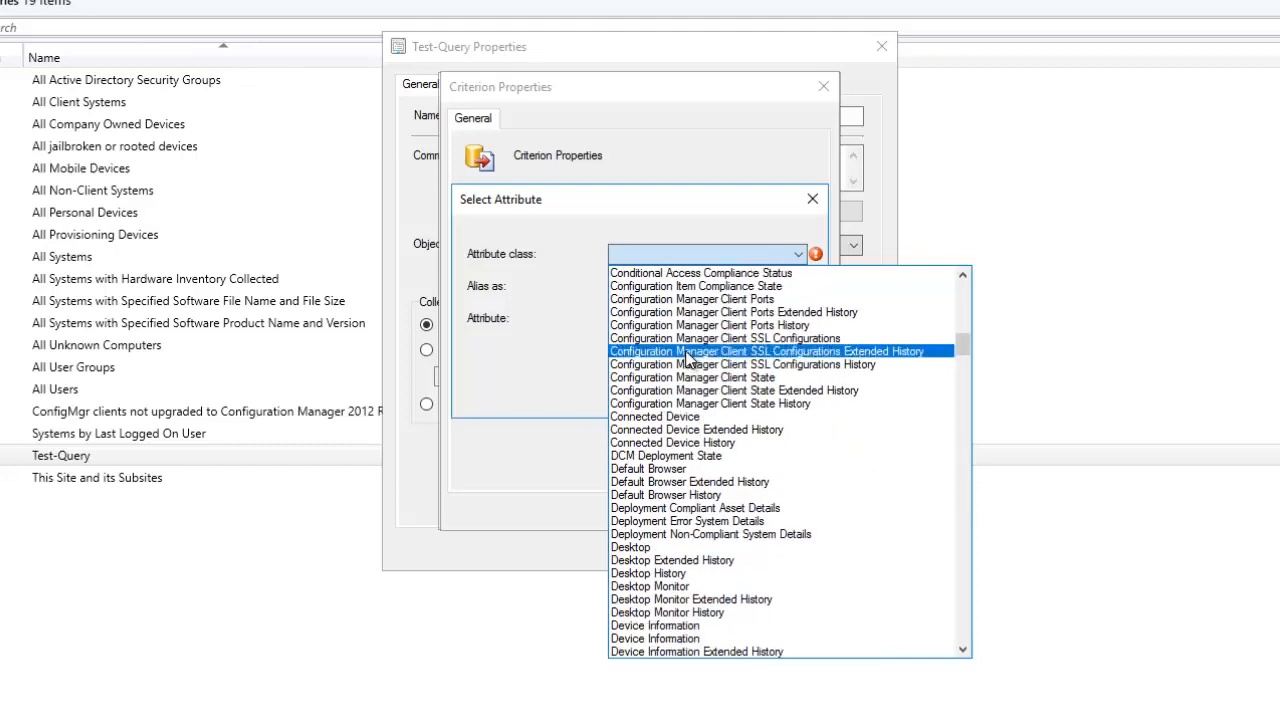
{"action": "type", "text": "so"}
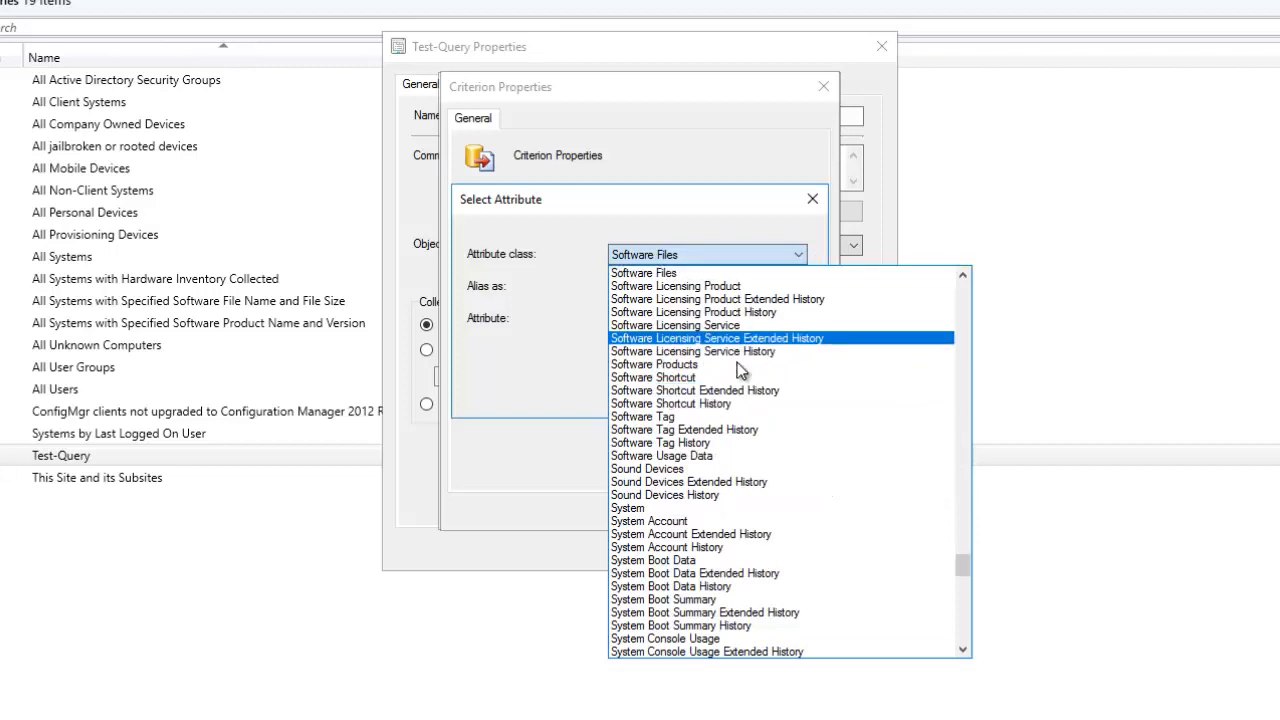
{"action": "left_click", "coordinate": [959, 276]}
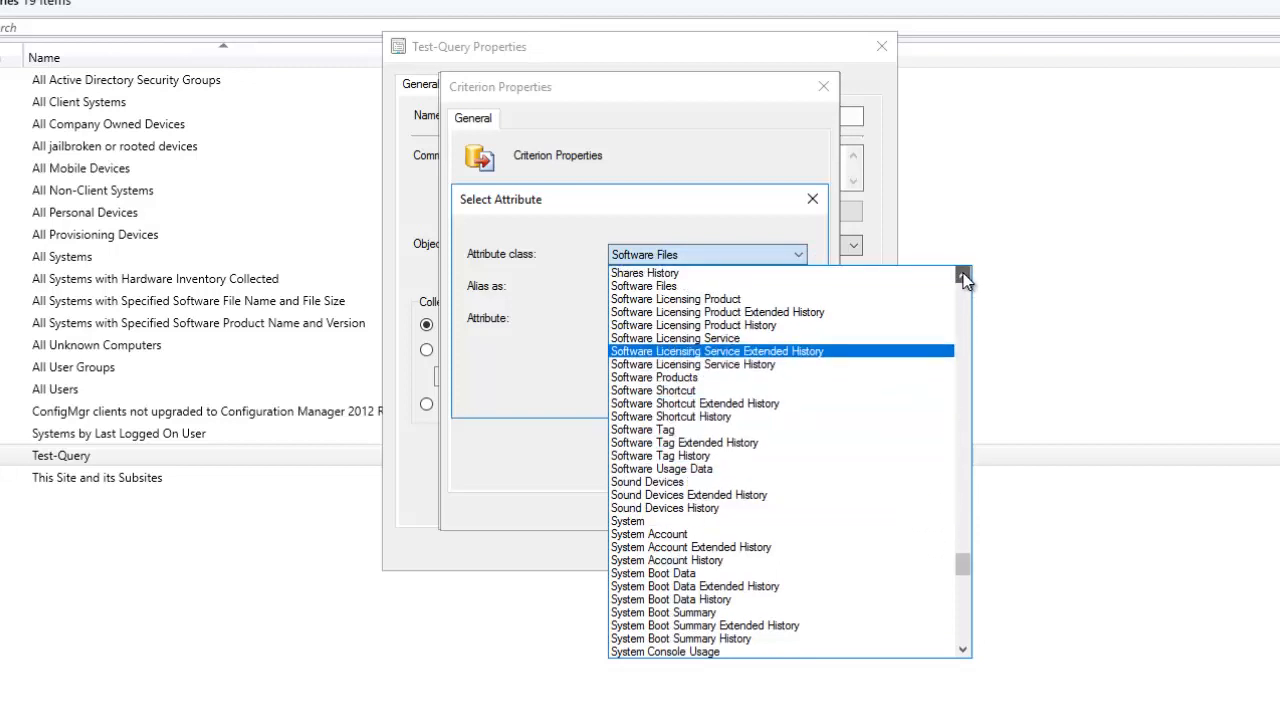
{"action": "left_click", "coordinate": [959, 276]}
{"action": "left_click", "coordinate": [959, 276]}
{"action": "left_click", "coordinate": [959, 276]}
{"action": "left_click", "coordinate": [959, 276]}
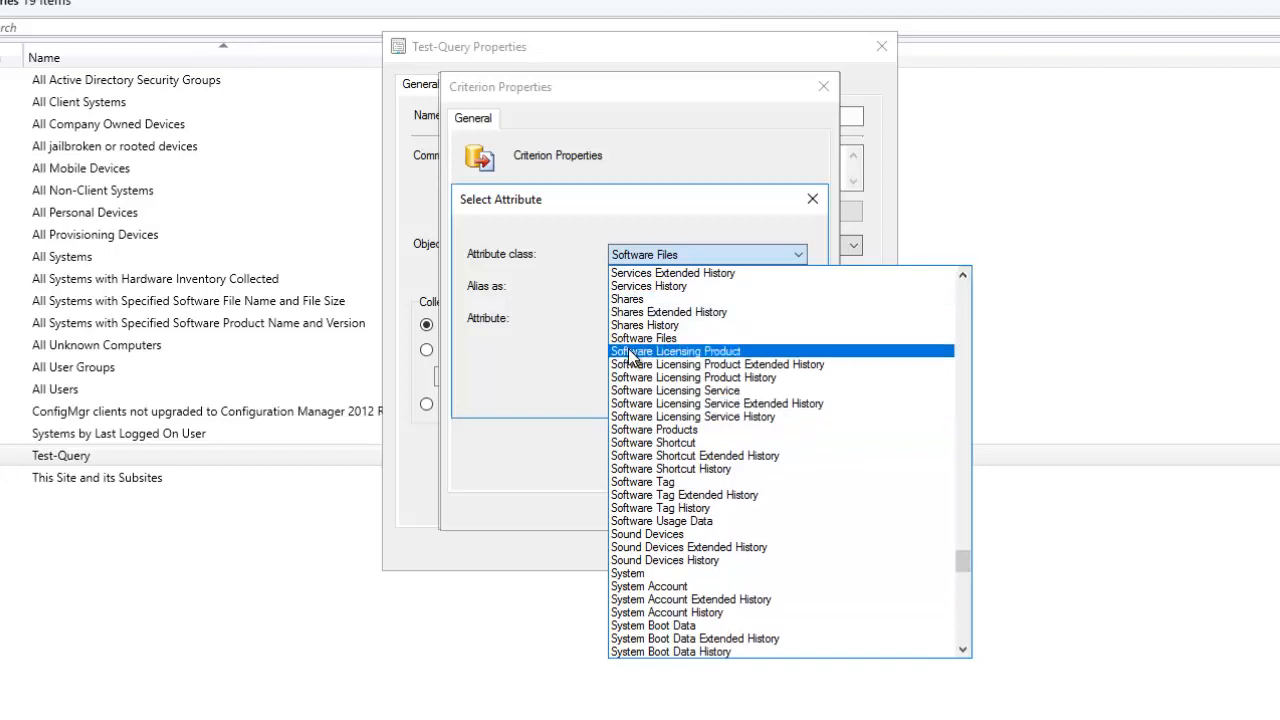
{"action": "left_click", "coordinate": [676, 431]}
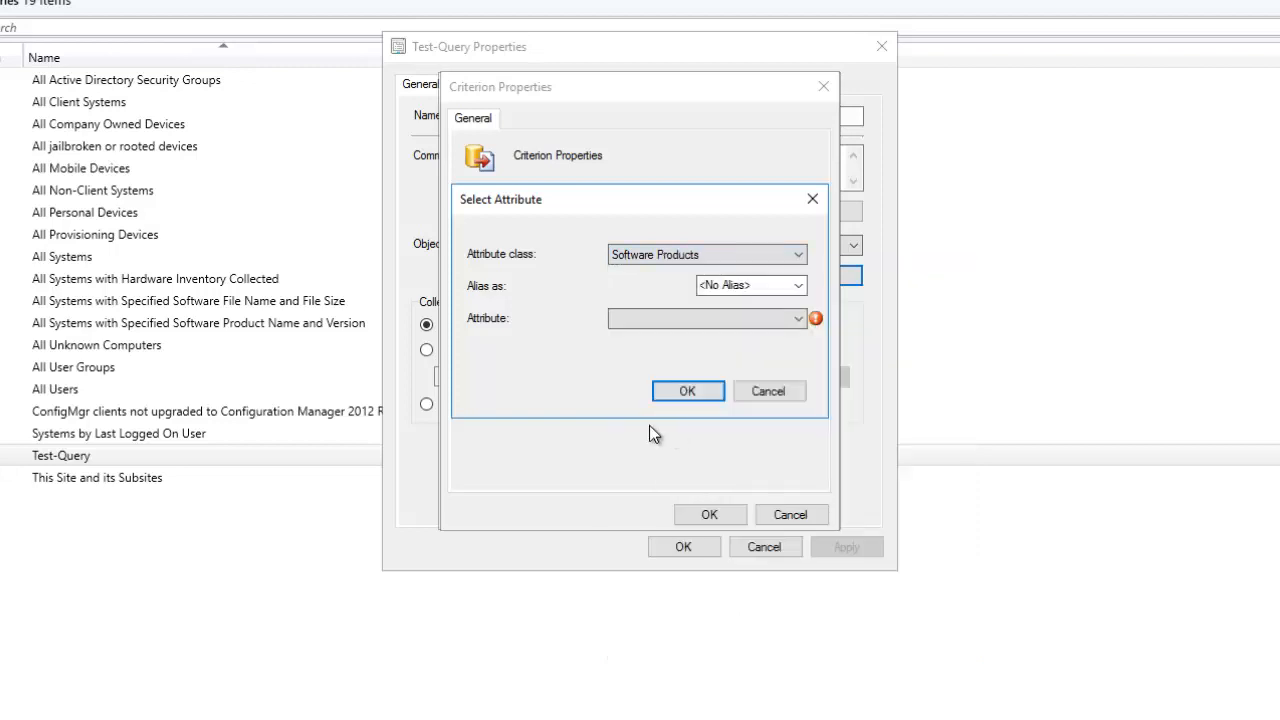
Choose Product Name as the criterion's attribute and confirm the attribute selection.
{"action": "left_click", "coordinate": [692, 319]}
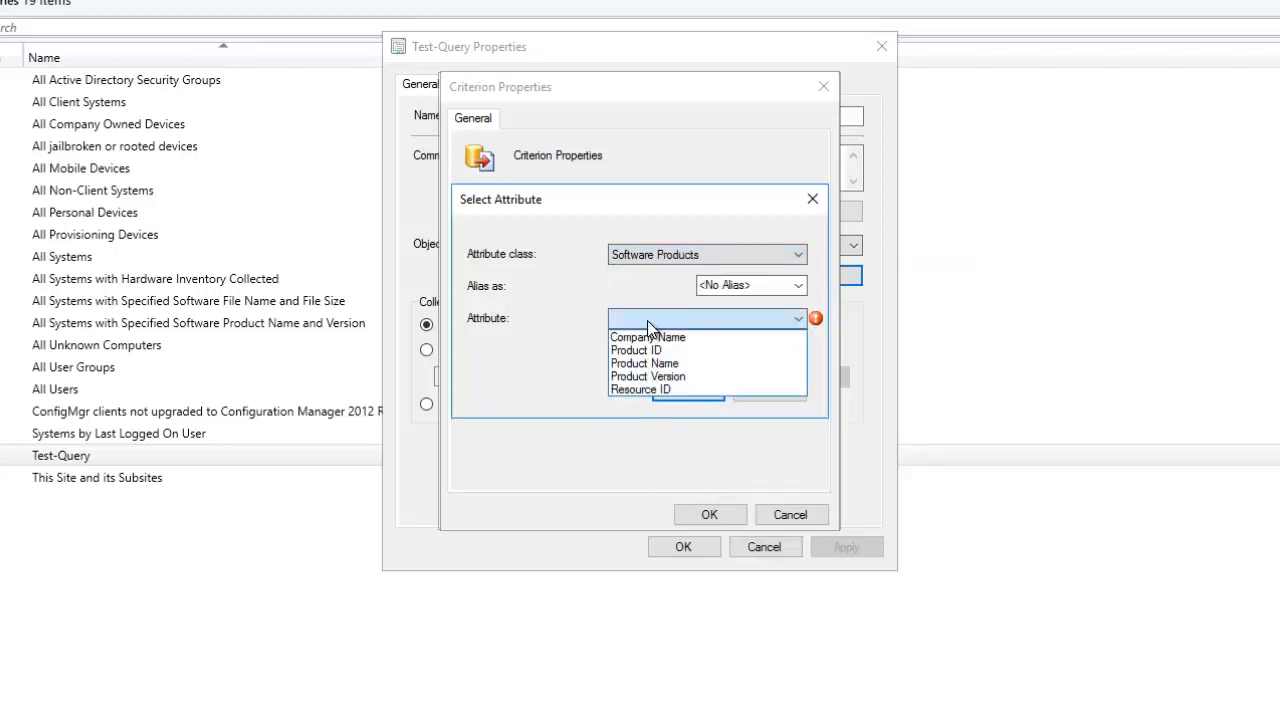
{"action": "left_click", "coordinate": [650, 363]}
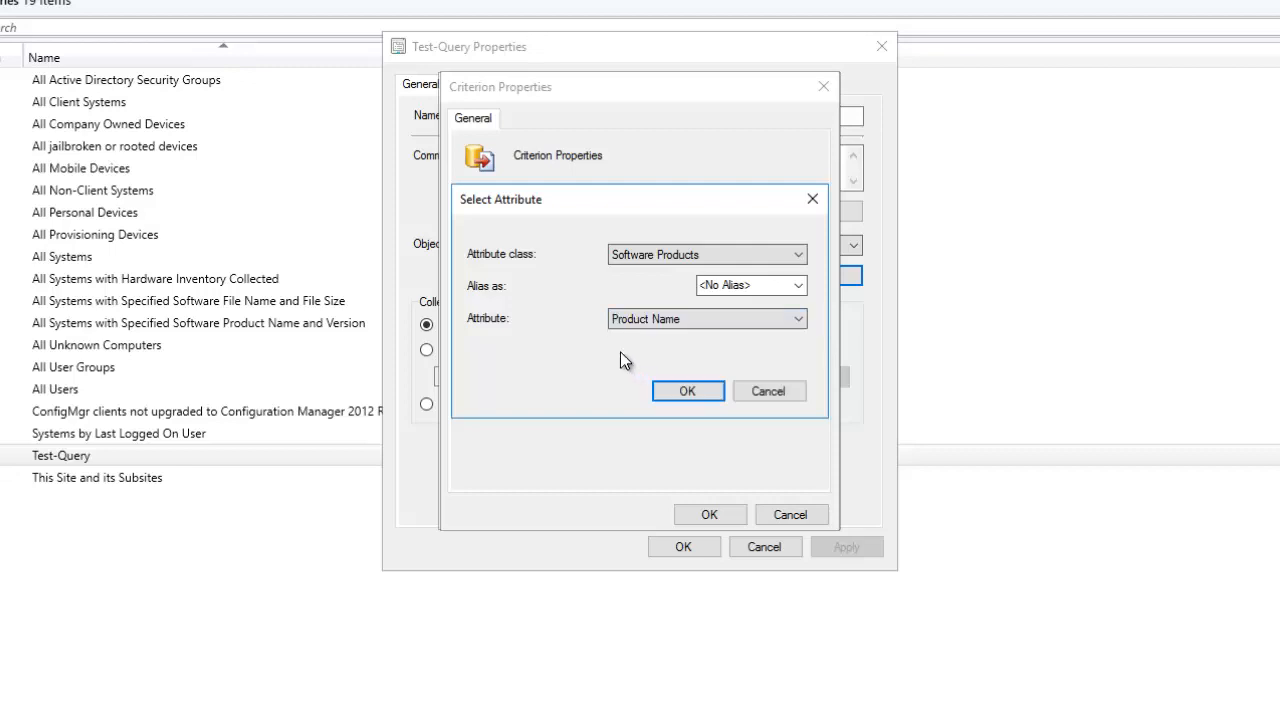
{"action": "left_click", "coordinate": [688, 392]}
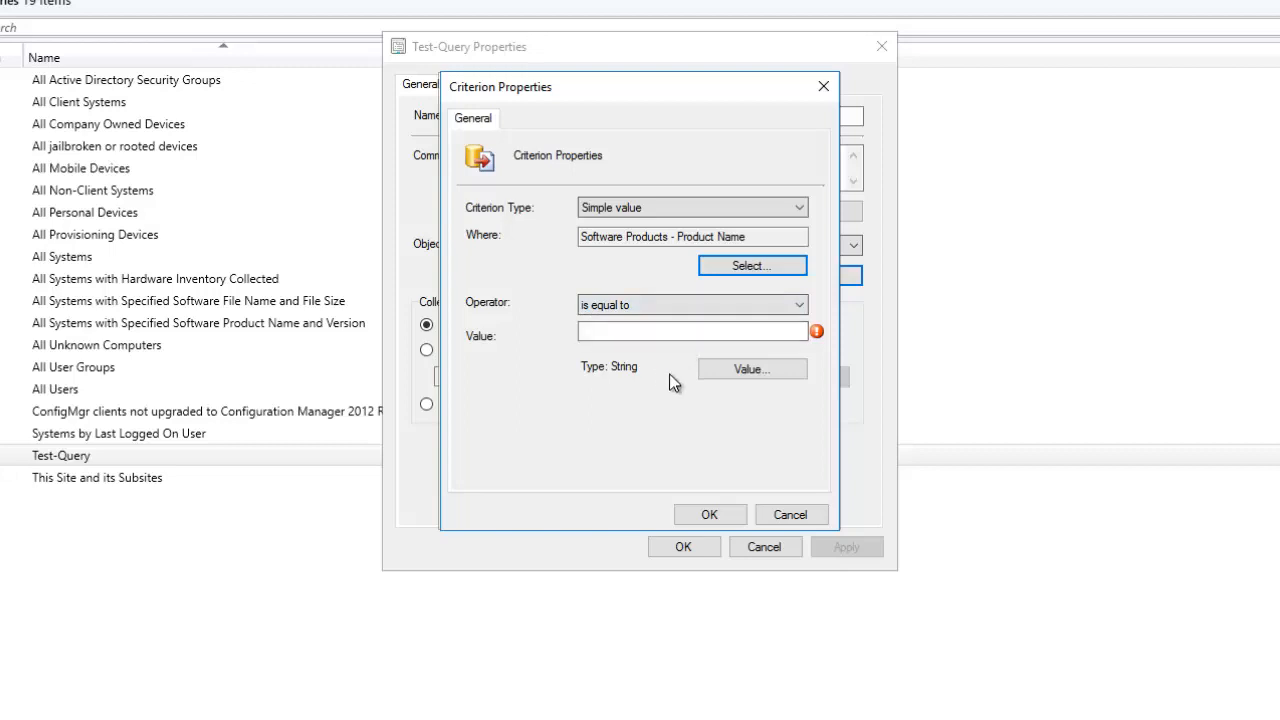
Set the criterion's value to Microsoft Edge from the available product names and confirm the criterion.
{"action": "left_click", "coordinate": [738, 370]}
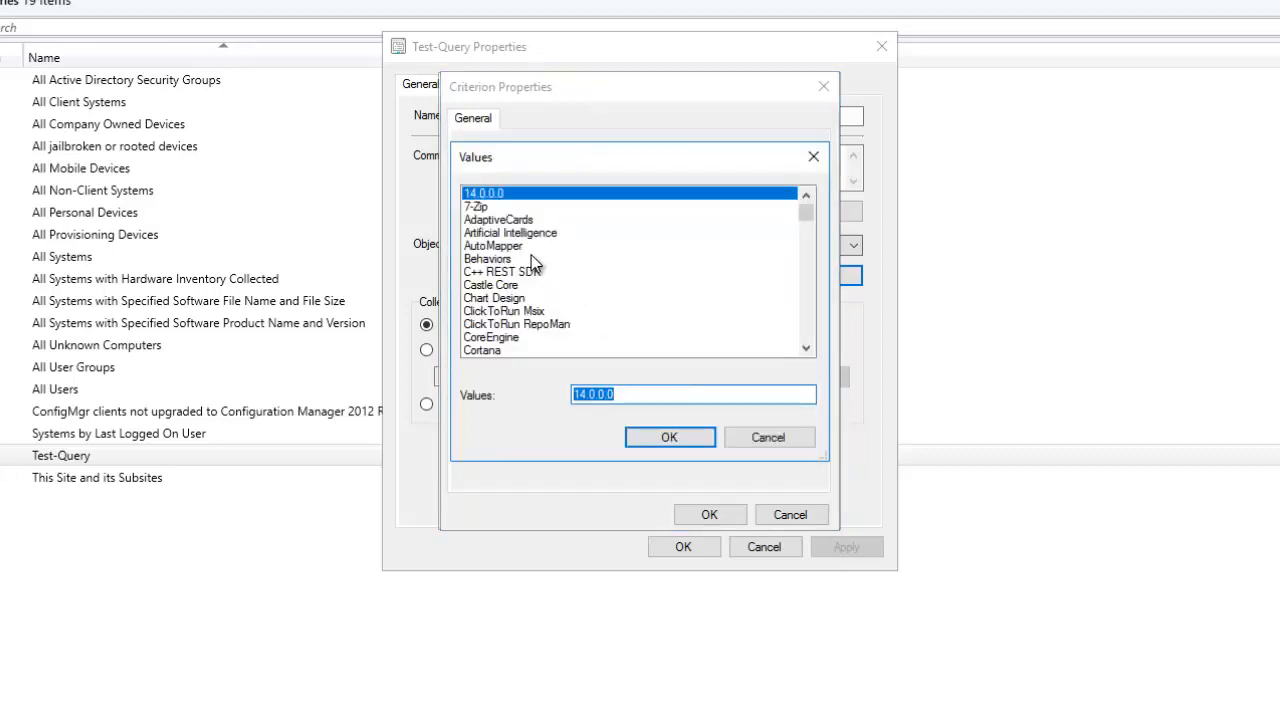
{"action": "scroll", "coordinate": [531, 256], "scroll_direction": "down", "scroll_amount": 3}
{"action": "scroll", "coordinate": [530, 245], "scroll_direction": "up", "scroll_amount": 2}
{"action": "scroll", "coordinate": [531, 248], "scroll_direction": "up", "scroll_amount": 1}
{"action": "scroll", "coordinate": [530, 250], "scroll_direction": "down", "scroll_amount": 10}
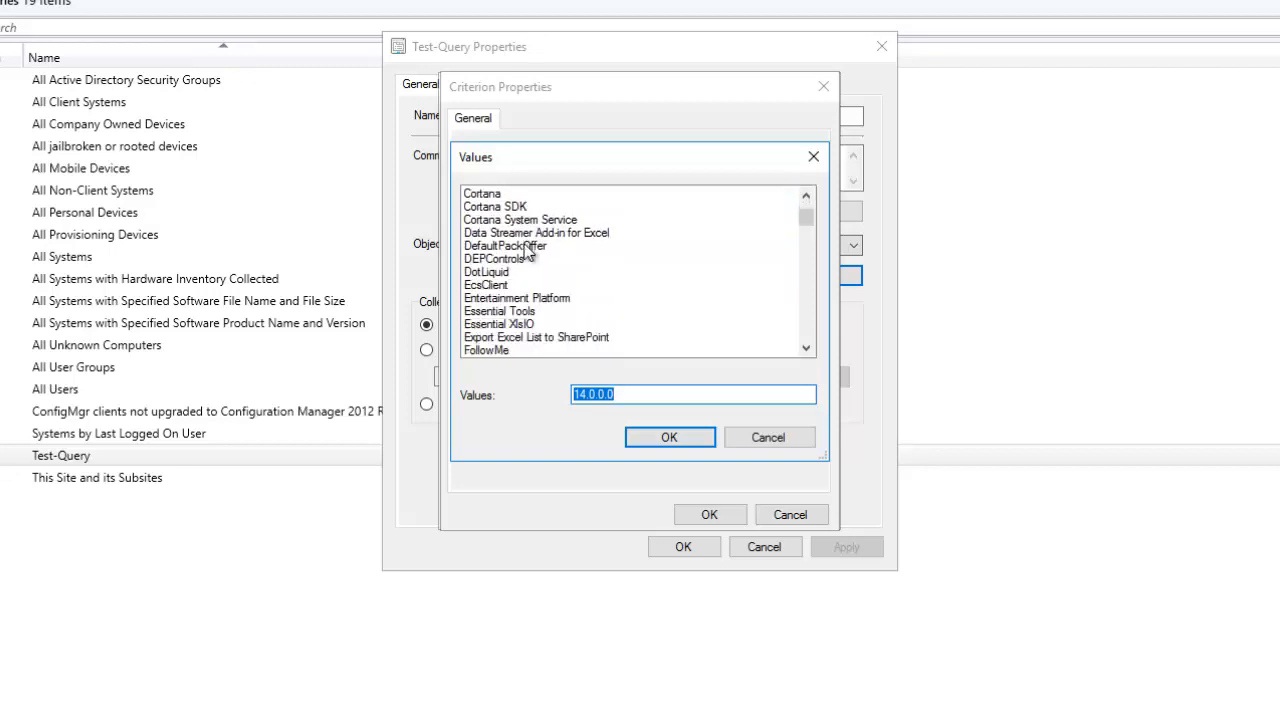
{"action": "scroll", "coordinate": [531, 256], "scroll_direction": "down", "scroll_amount": 1}
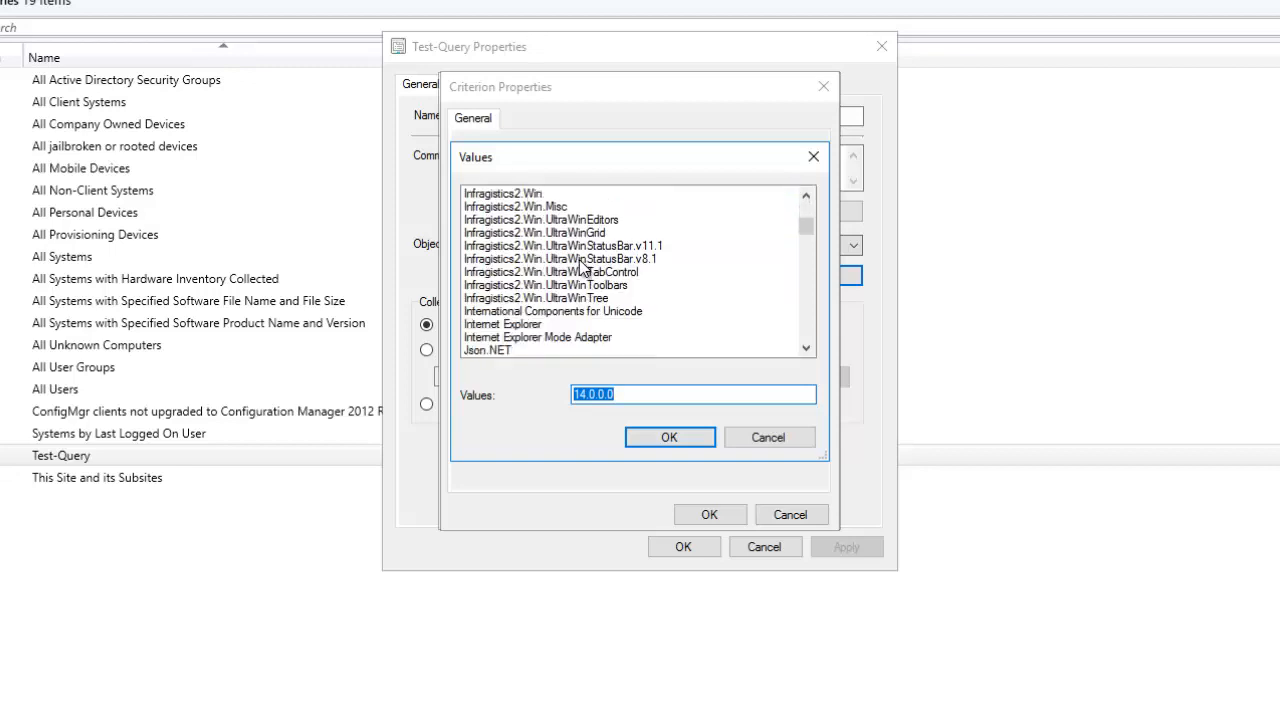
{"action": "scroll", "coordinate": [592, 281], "scroll_direction": "down", "scroll_amount": 1}
{"action": "scroll", "coordinate": [594, 281], "scroll_direction": "down", "scroll_amount": 3}
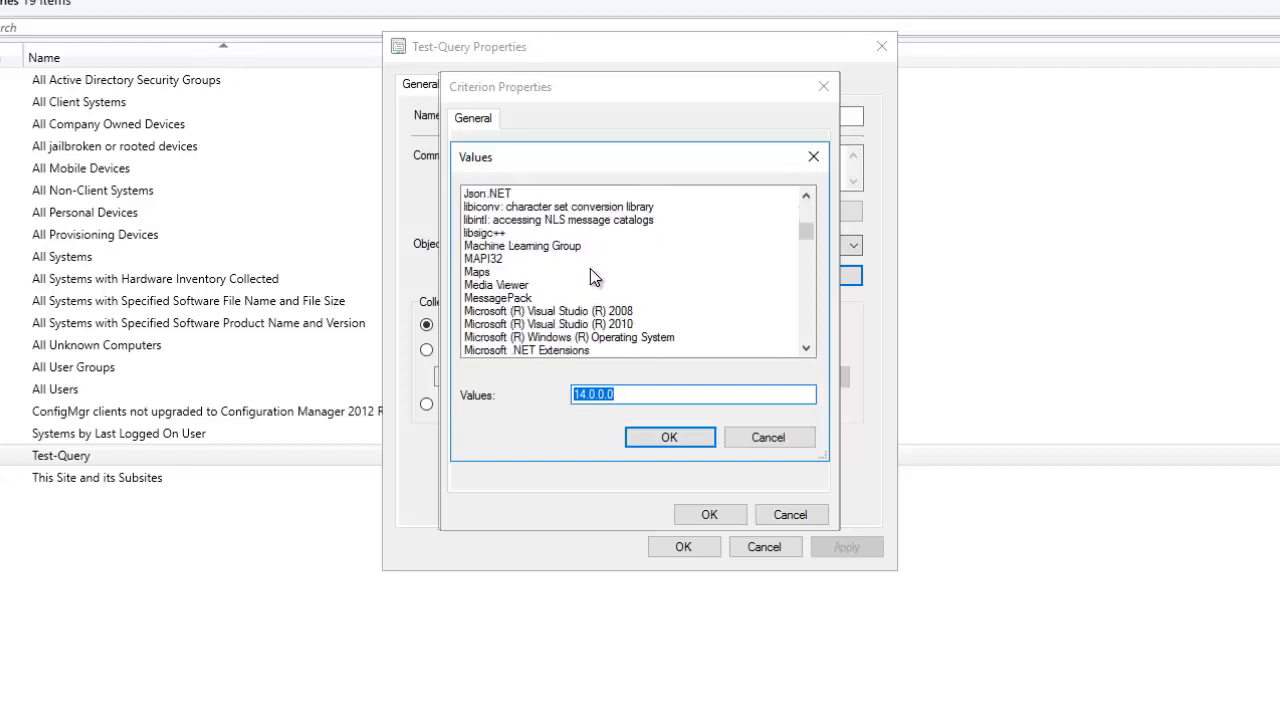
{"action": "scroll", "coordinate": [590, 268], "scroll_direction": "down", "scroll_amount": 2}
{"action": "scroll", "coordinate": [605, 274], "scroll_direction": "down", "scroll_amount": 5}
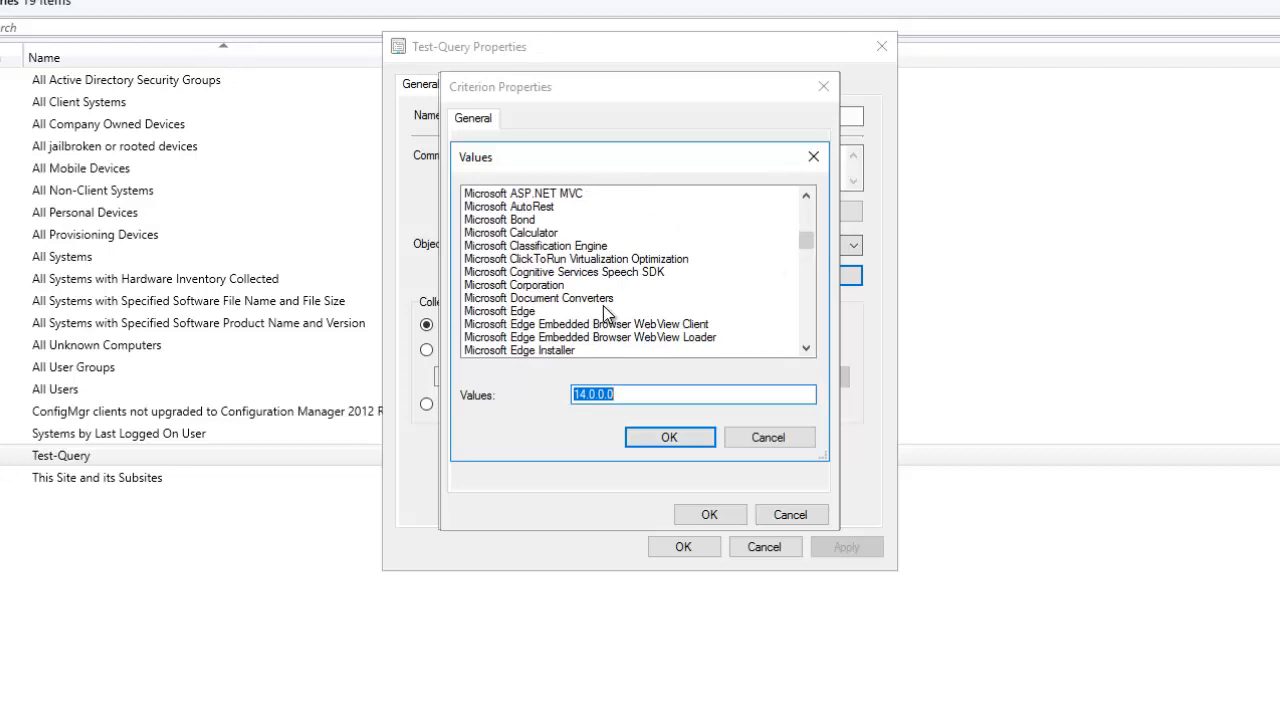
{"action": "left_click", "coordinate": [631, 312]}
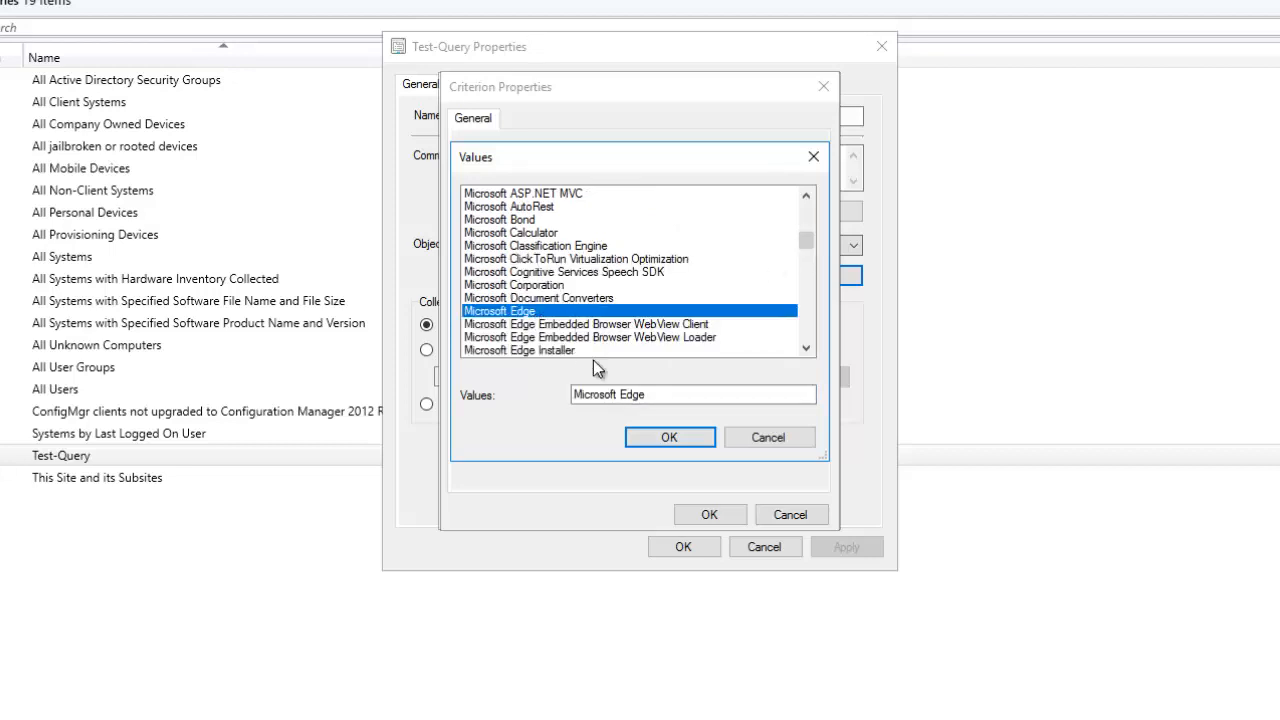
{"action": "mouse_move", "coordinate": [808, 245]}
{"action": "left_mouse_down"}
{"action": "mouse_move", "coordinate": [812, 274]}
{"action": "mouse_move", "coordinate": [812, 263]}
{"action": "left_mouse_up"}
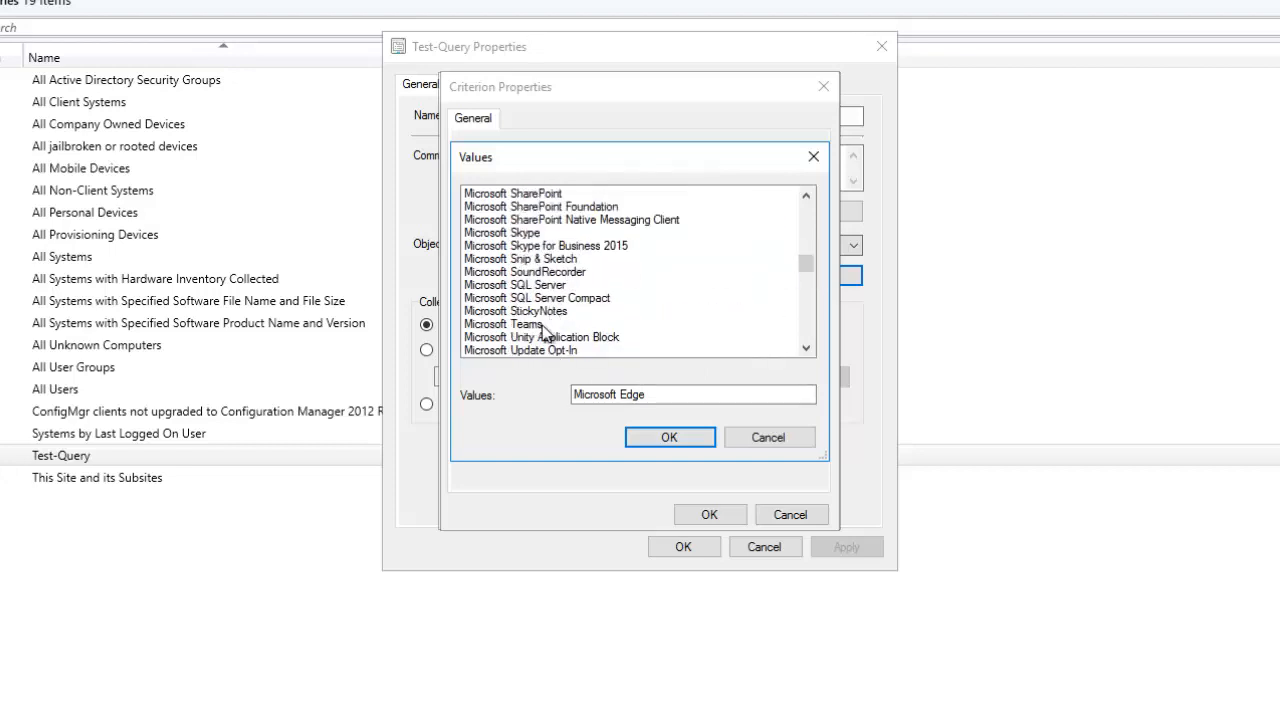
{"action": "left_click", "coordinate": [684, 439]}
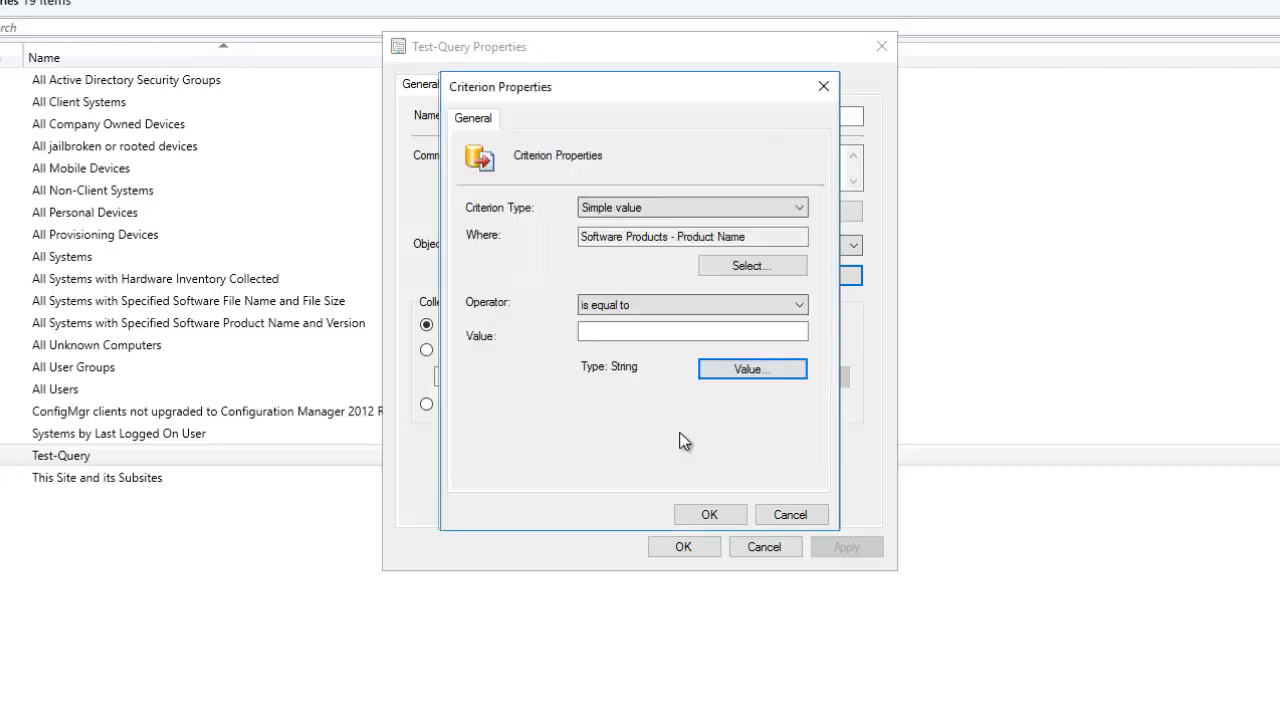
{"action": "left_click", "coordinate": [710, 515]}
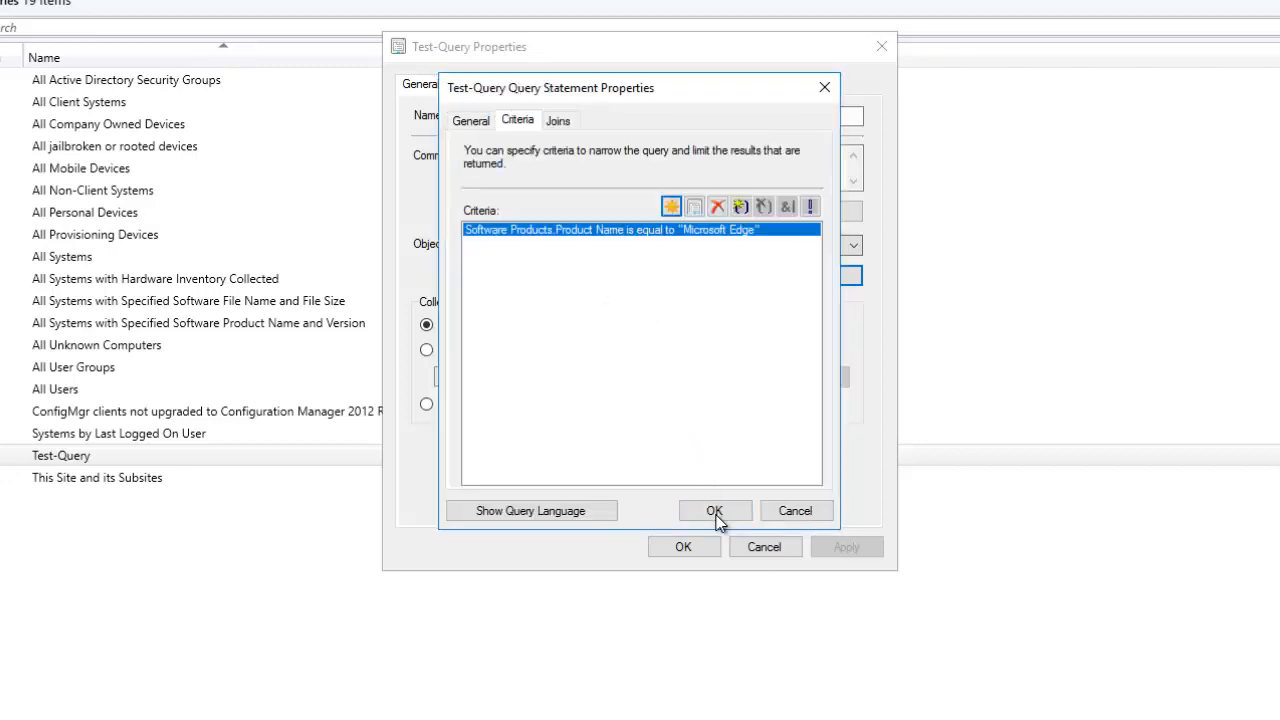
Save the changes to the query statement and query properties, and run Test-Query.
{"action": "left_click", "coordinate": [714, 511]}
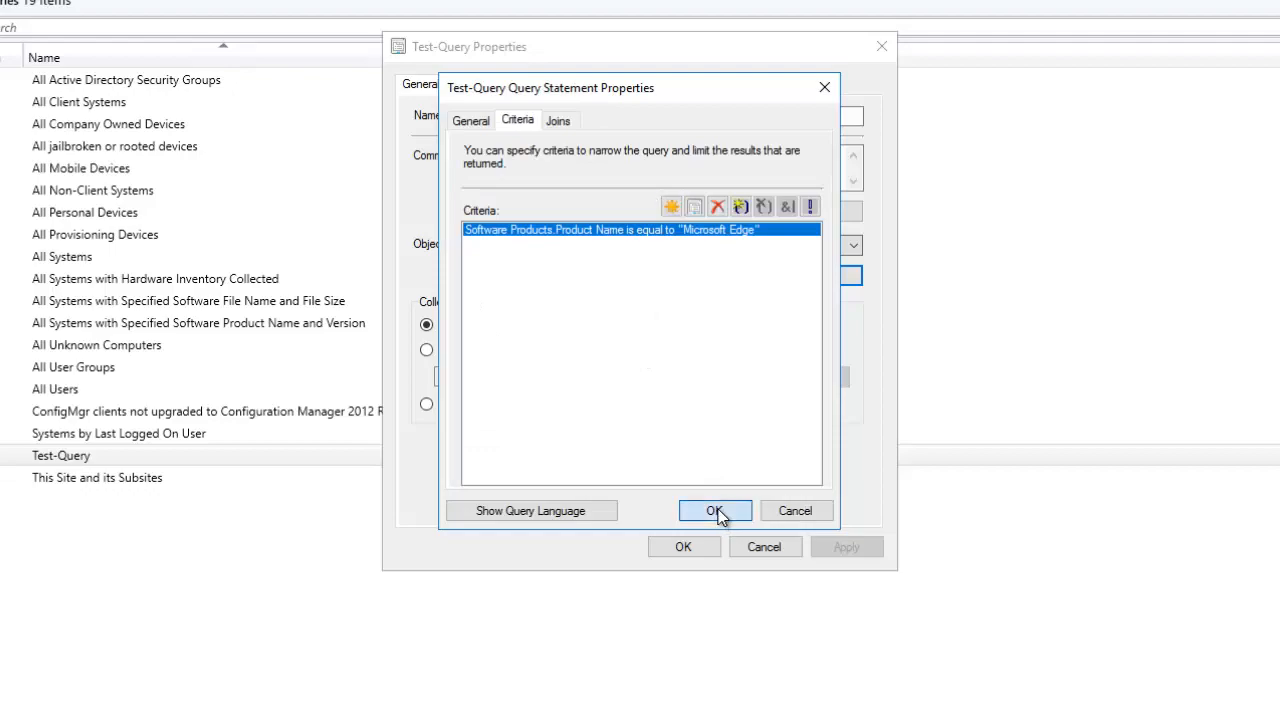
{"action": "left_click", "coordinate": [684, 546]}
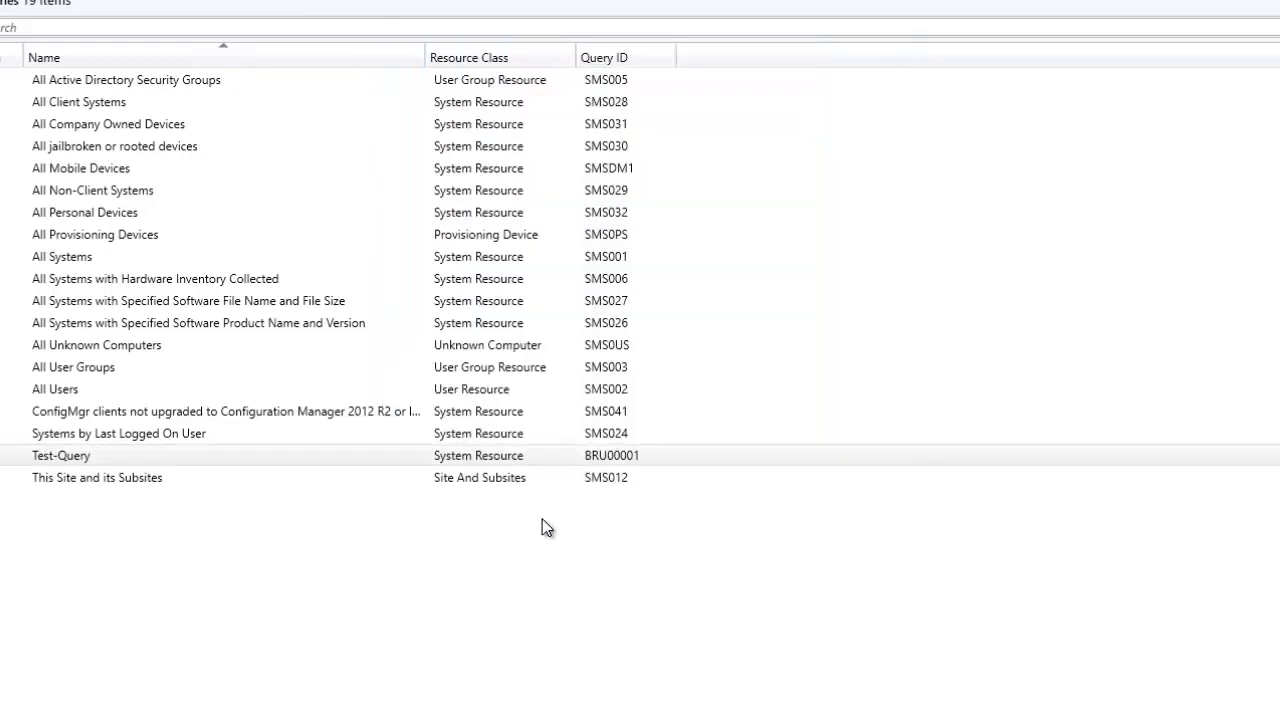
{"action": "right_click", "coordinate": [141, 454]}
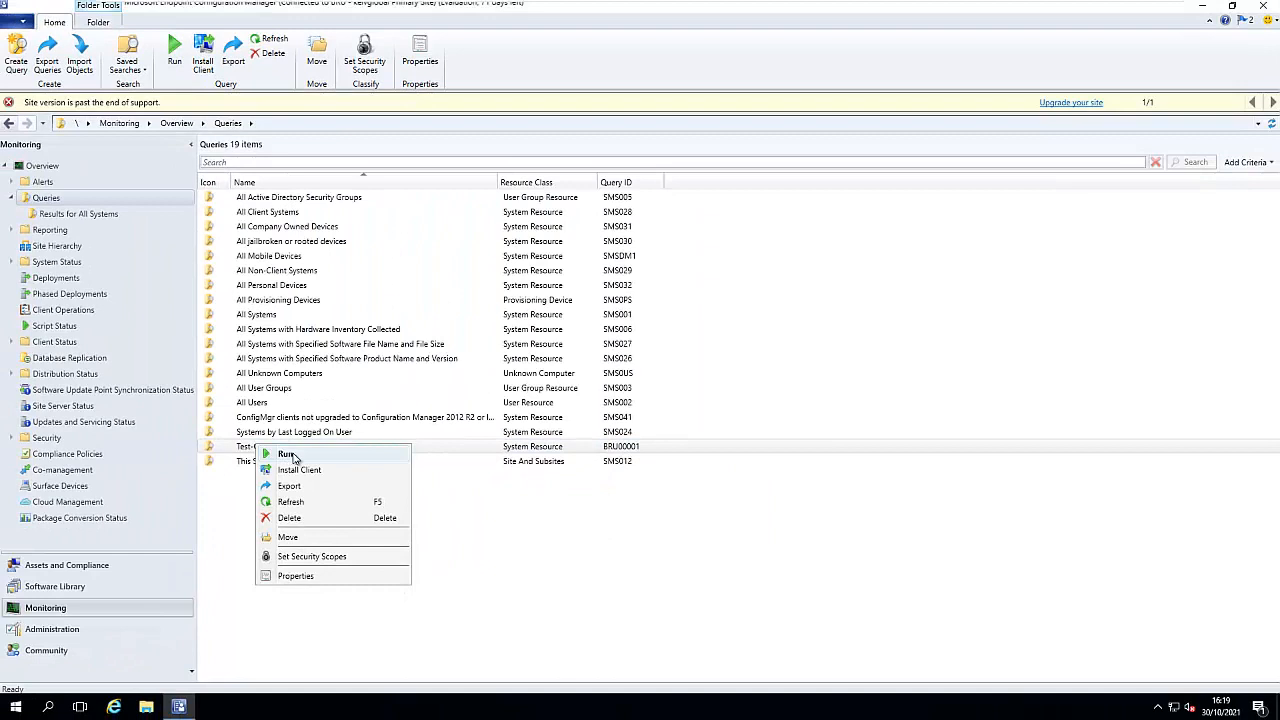
{"action": "left_click", "coordinate": [287, 455]}
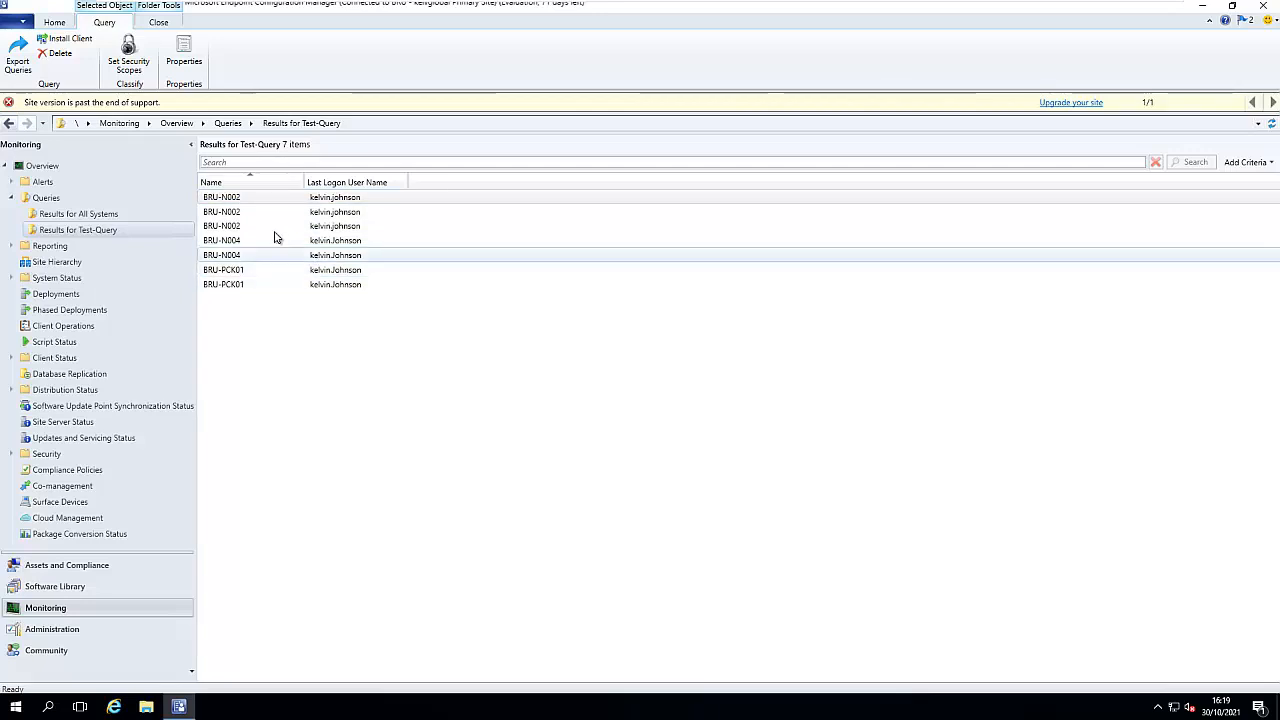
Reopen the query statement of Test-Query from its results entry and delete the Microsoft Edge product name criterion.
{"action": "right_click", "coordinate": [95, 232]}
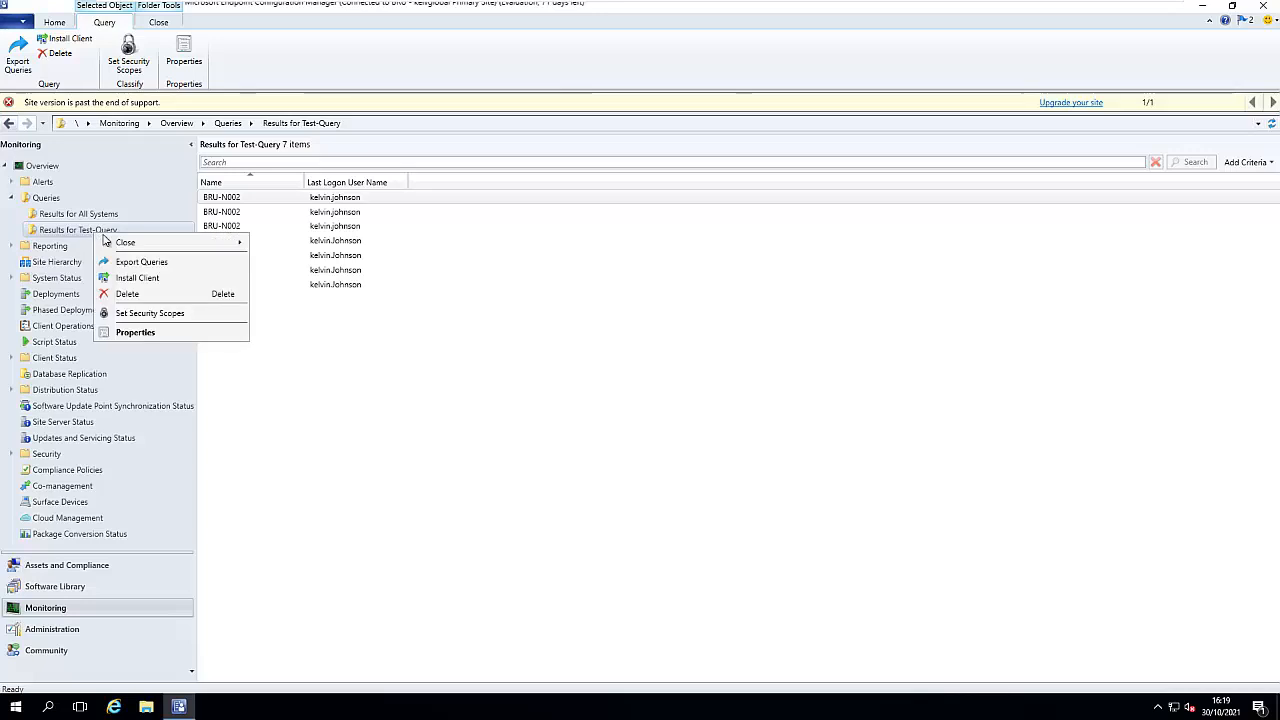
{"action": "left_click", "coordinate": [135, 332]}
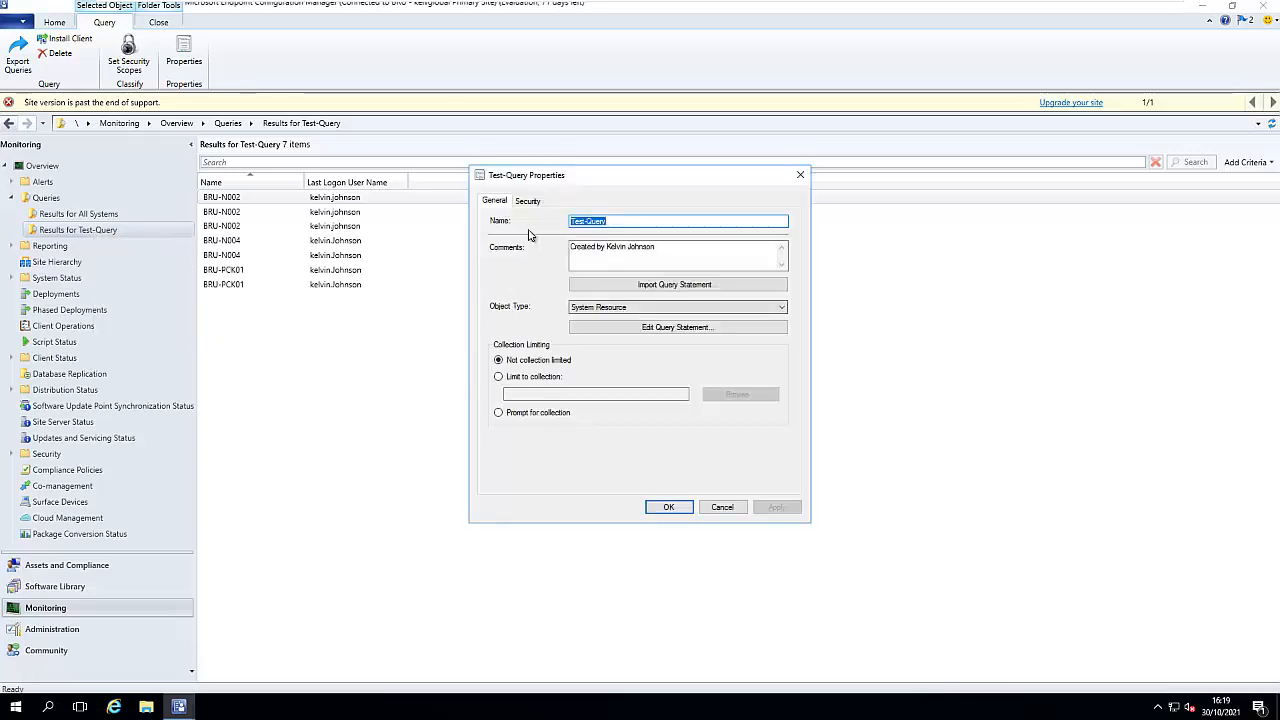
{"action": "left_click", "coordinate": [618, 326]}
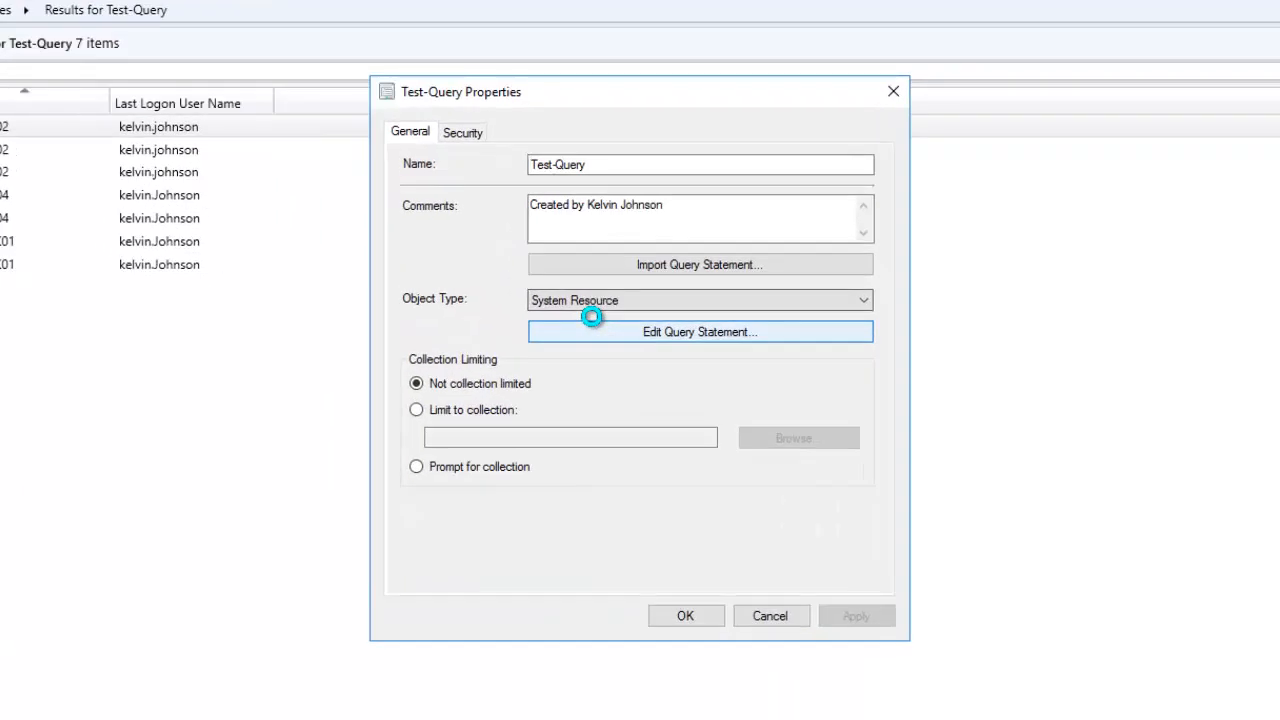
{"action": "left_click", "coordinate": [590, 314]}
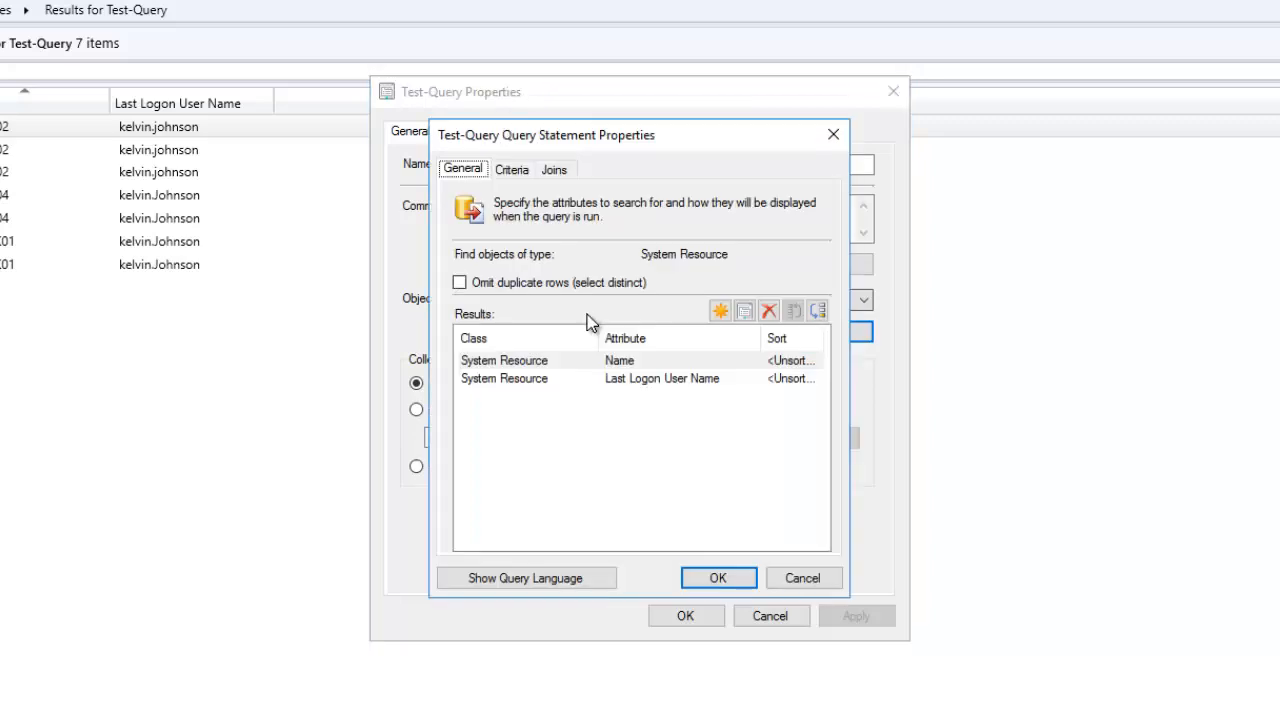
{"action": "left_click", "coordinate": [512, 170]}
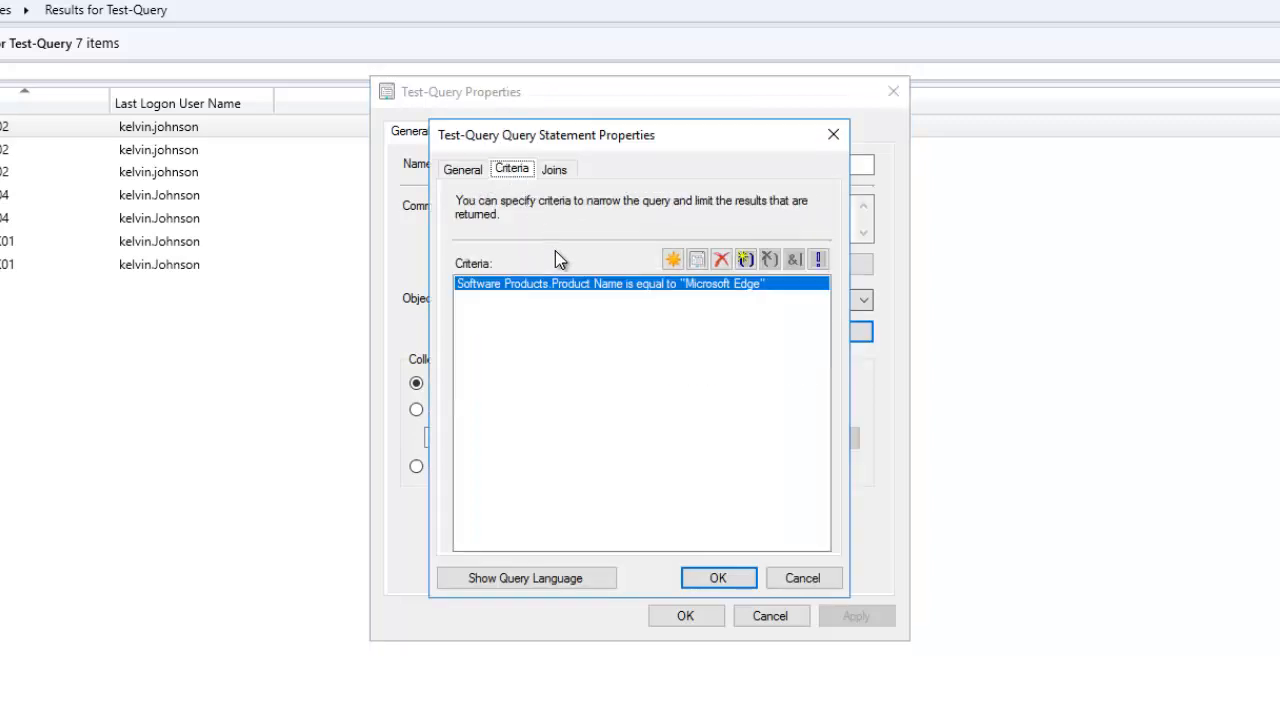
{"action": "left_click", "coordinate": [719, 259]}
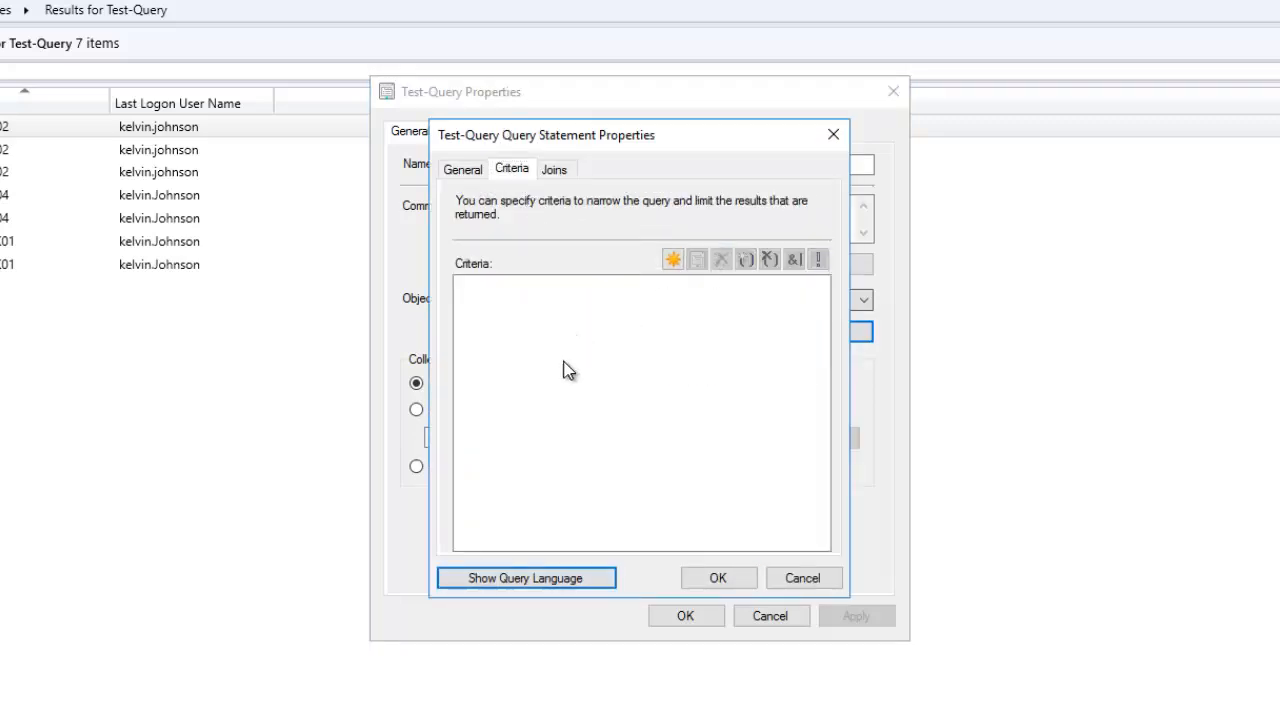
Add a new simple value criterion to Test-Query and set its attribute class to Software Files.
{"action": "left_click", "coordinate": [671, 260]}
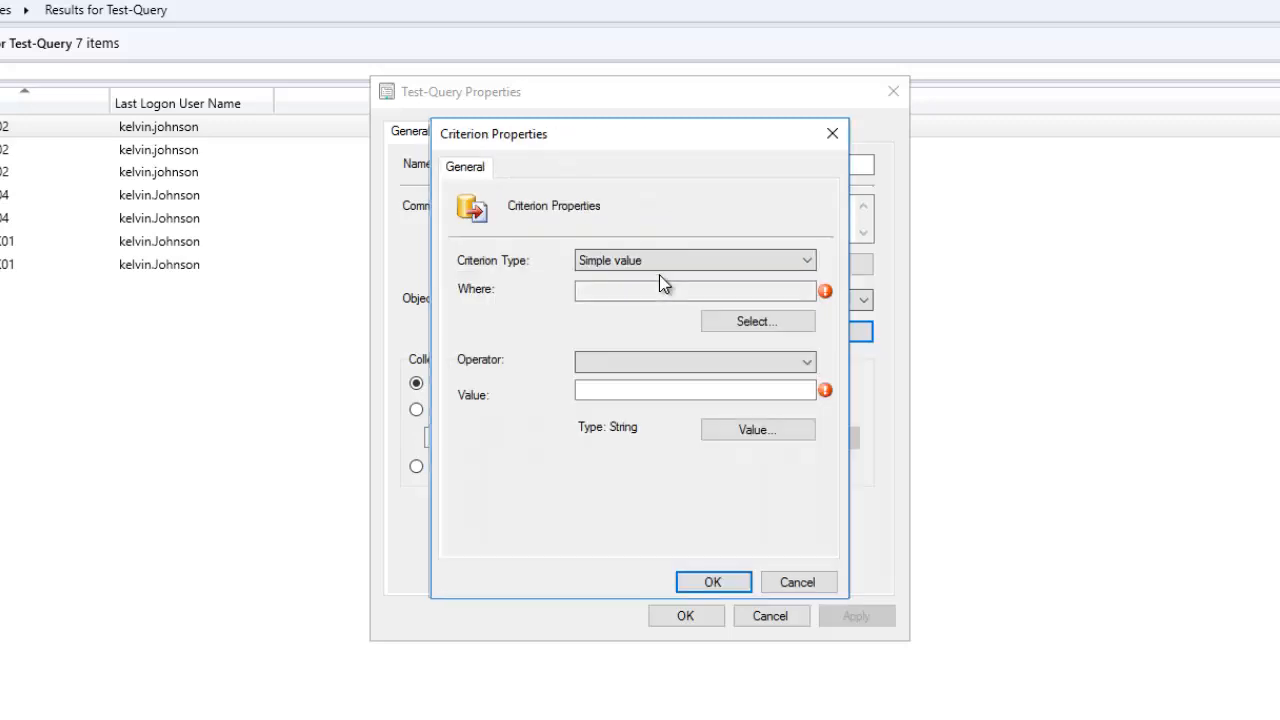
{"action": "left_click", "coordinate": [748, 329]}
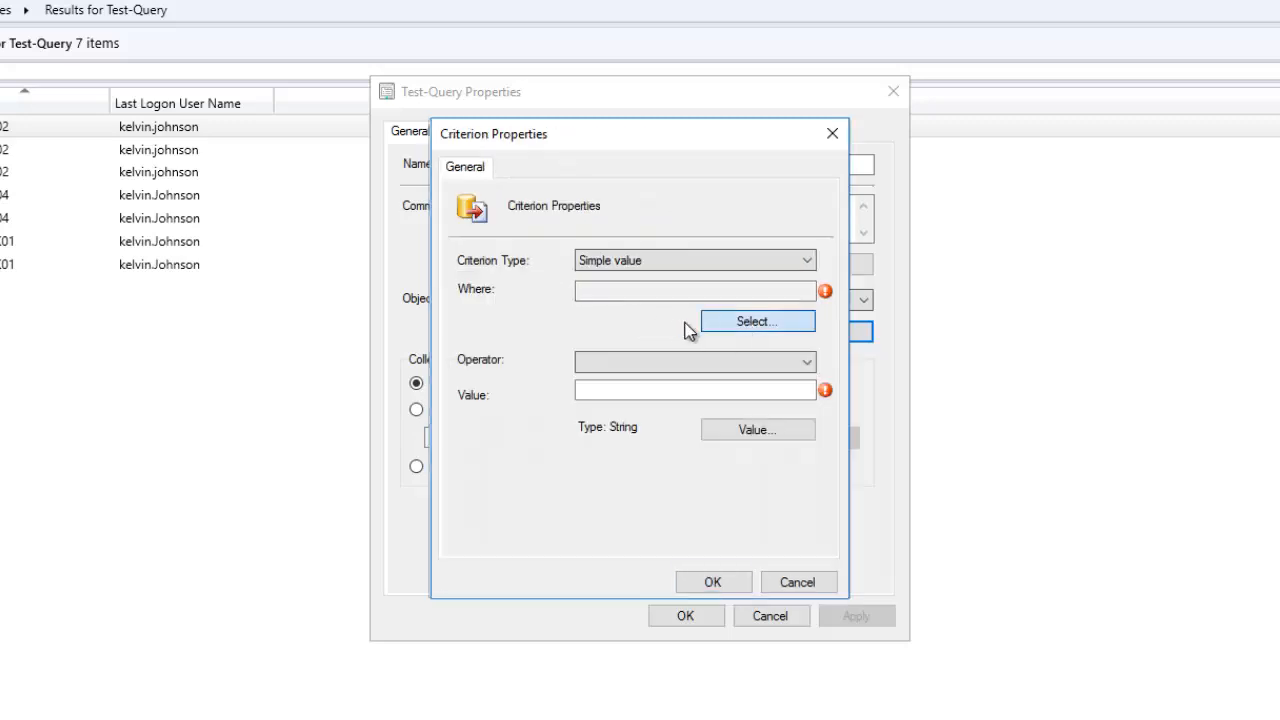
{"action": "left_click", "coordinate": [690, 311]}
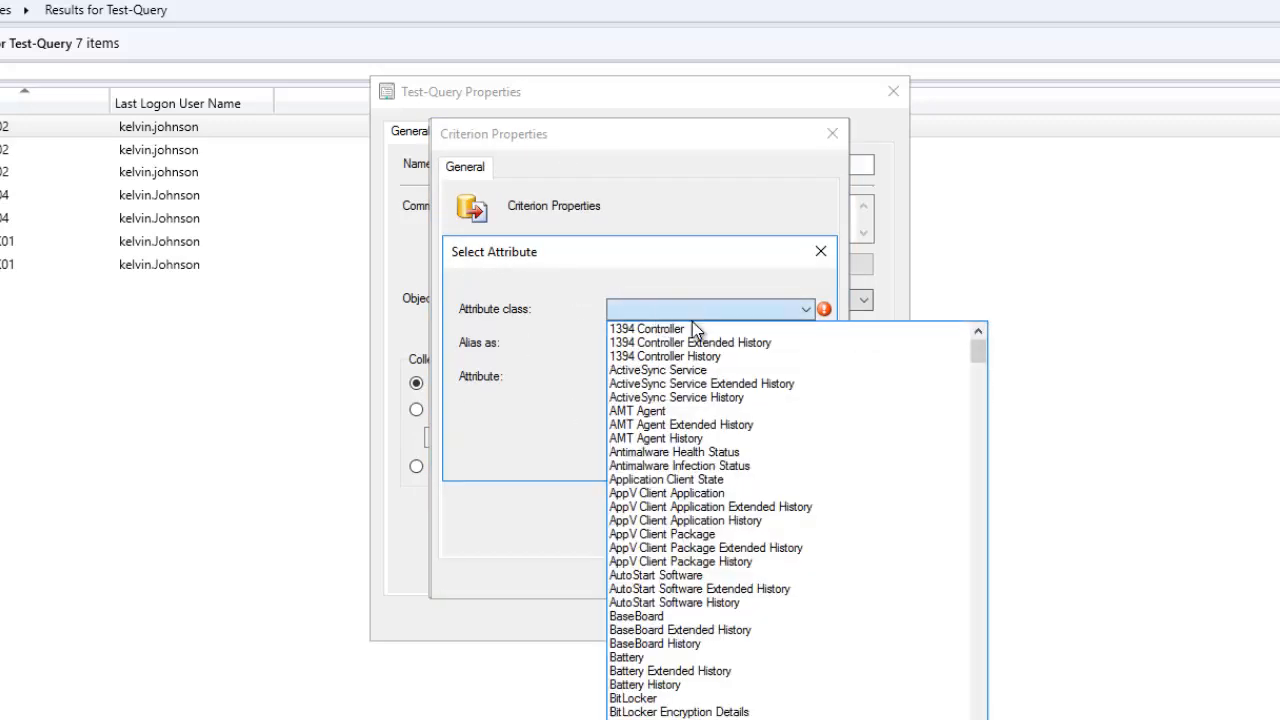
{"action": "scroll", "coordinate": [822, 426], "scroll_direction": "down", "scroll_amount": 2}
{"action": "type", "text": "so"}
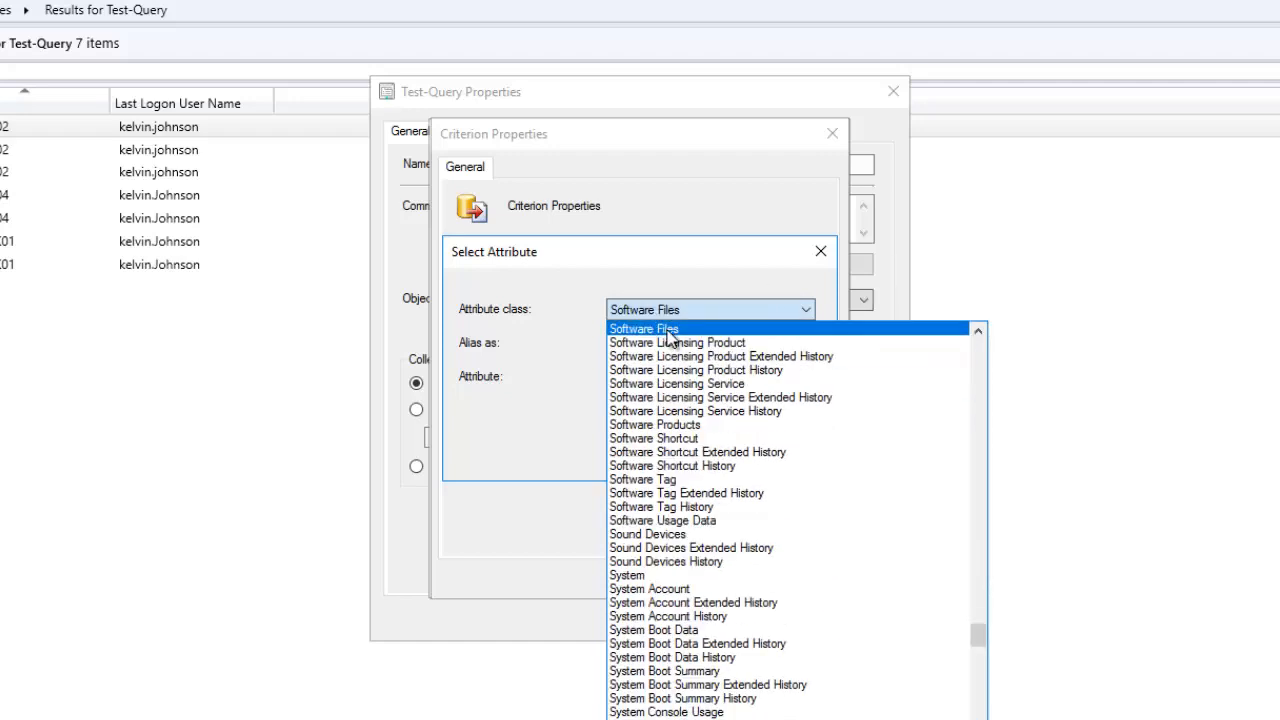
{"action": "left_click", "coordinate": [667, 329]}
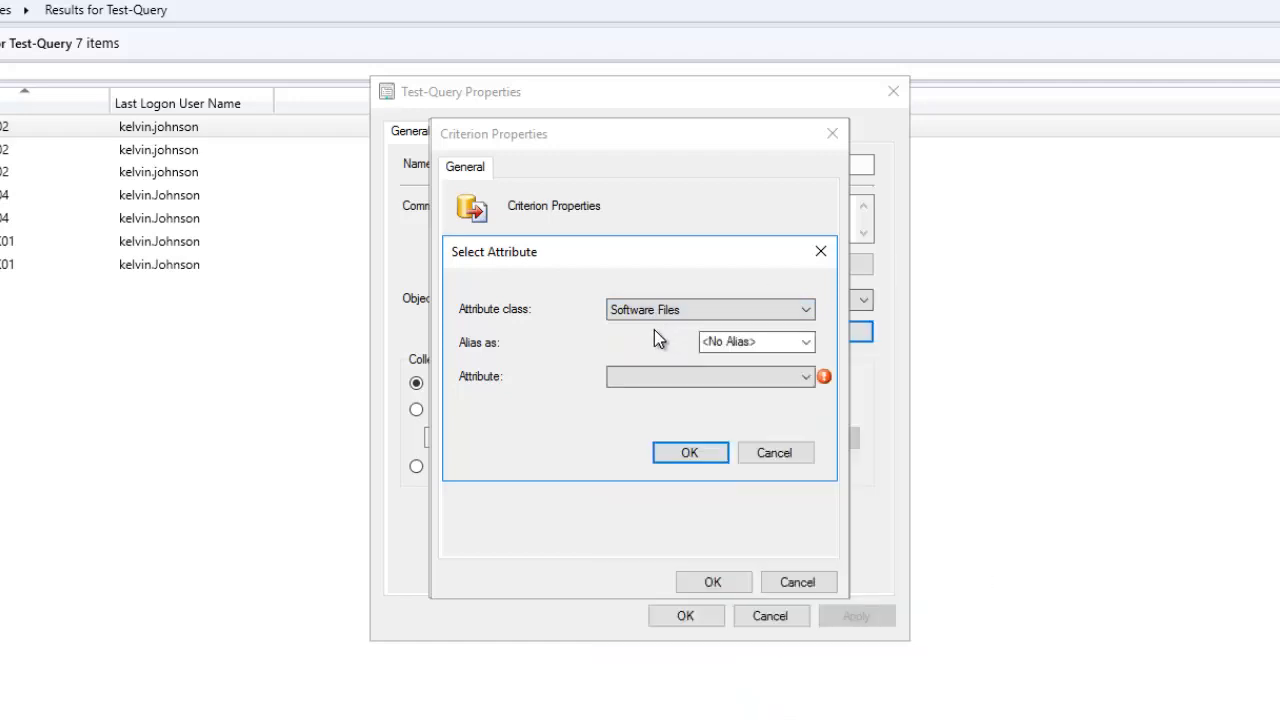
Choose File Name as the attribute of the Software Files class and confirm the selection.
{"action": "left_click", "coordinate": [752, 377]}
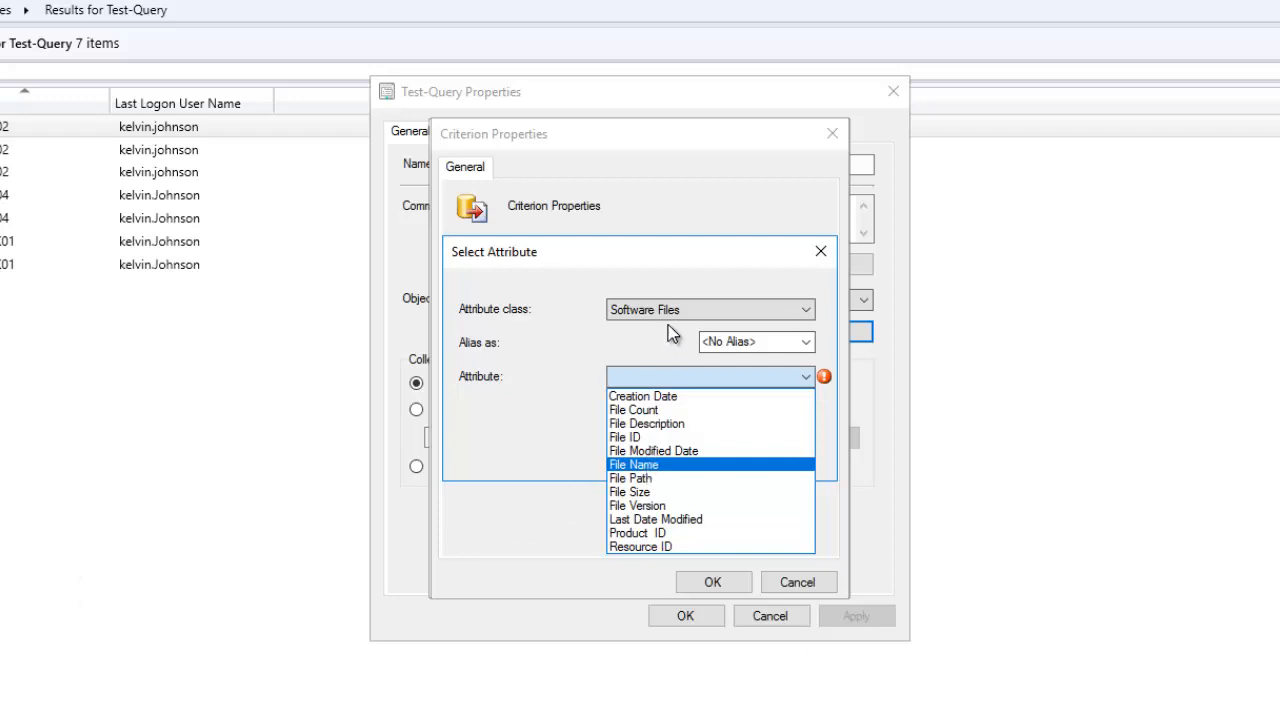
{"action": "left_click", "coordinate": [645, 465]}
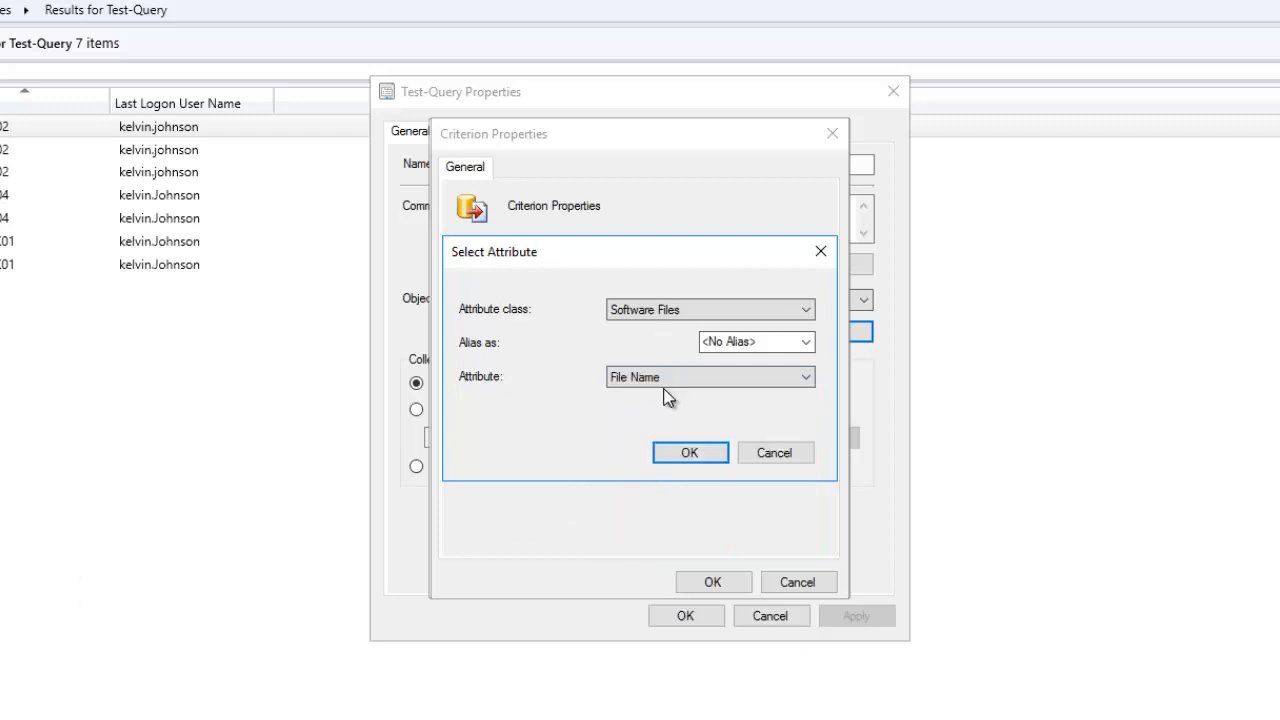
{"action": "left_click", "coordinate": [687, 458]}
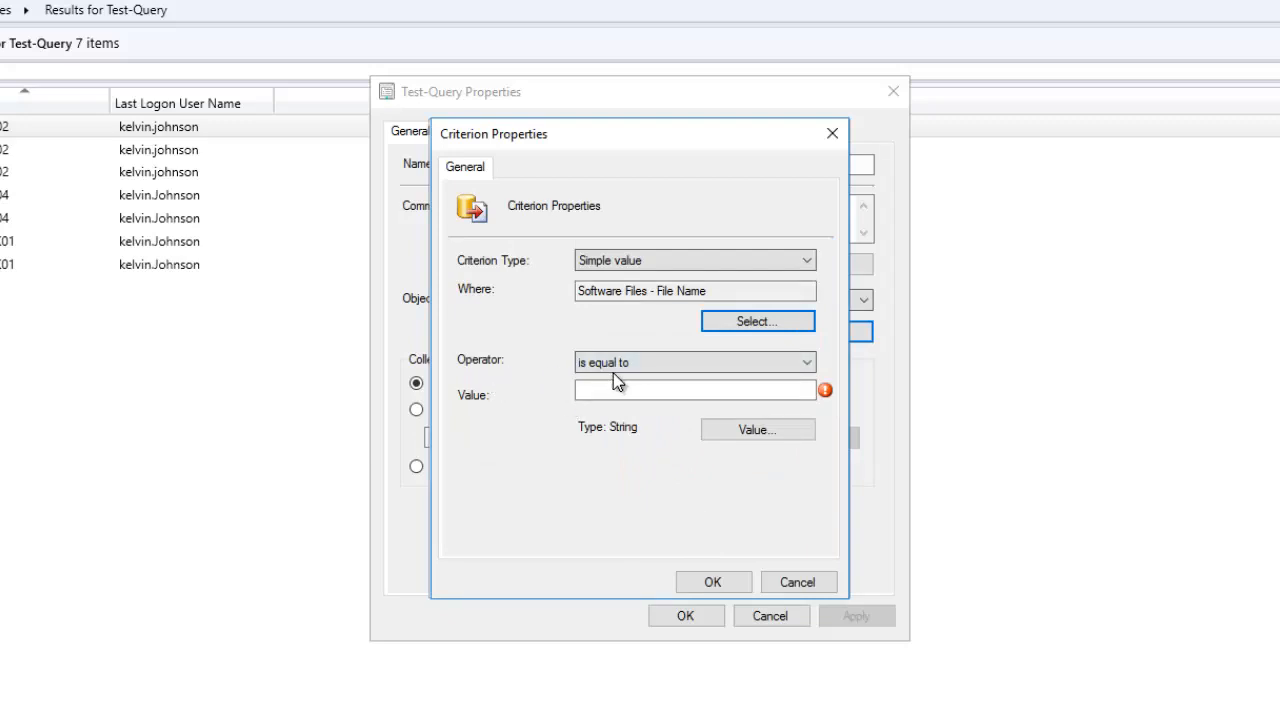
Browse the available file name values for the criterion, looking through the list for the Teams executable.
{"action": "left_click", "coordinate": [738, 430]}
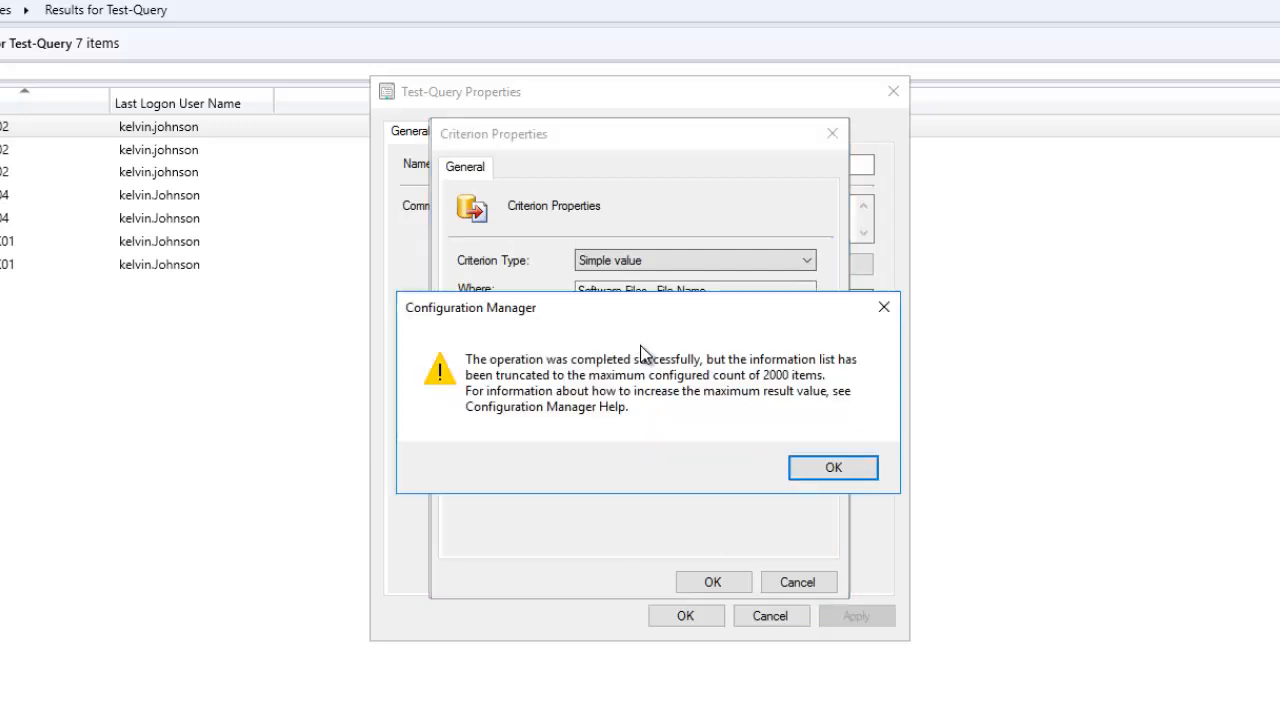
{"action": "left_click", "coordinate": [845, 466]}
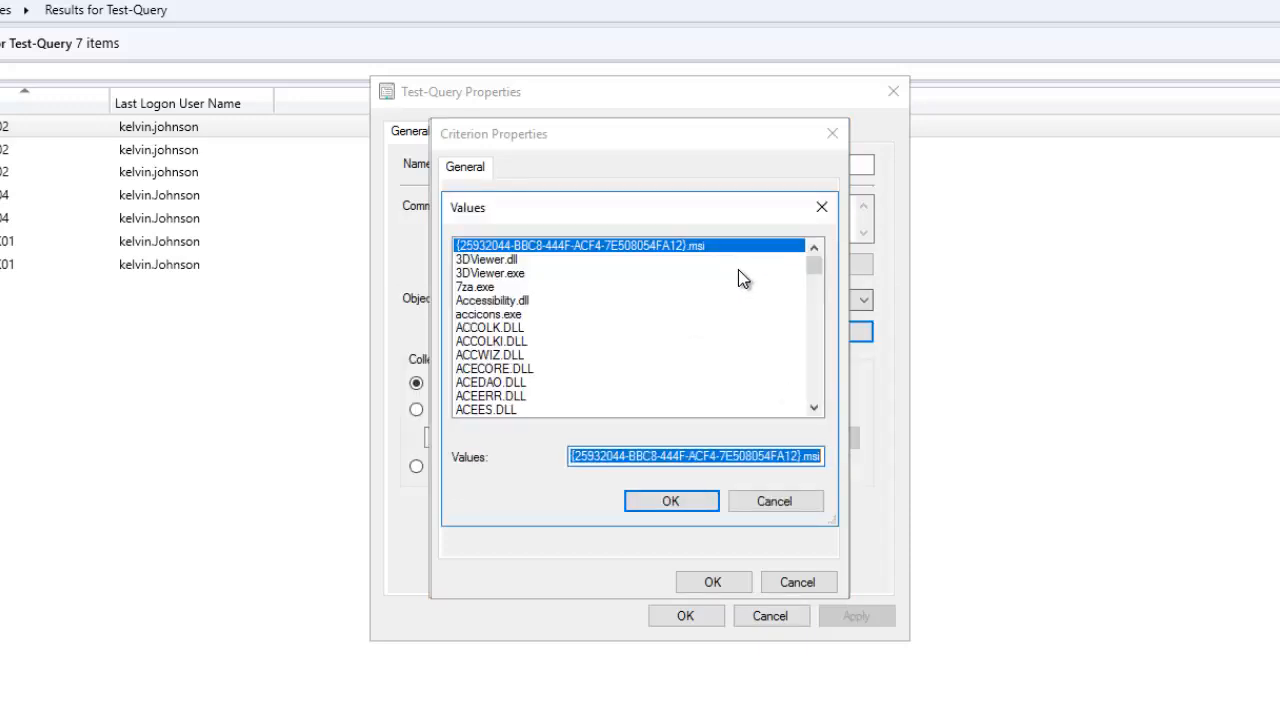
{"action": "left_click", "coordinate": [619, 355]}
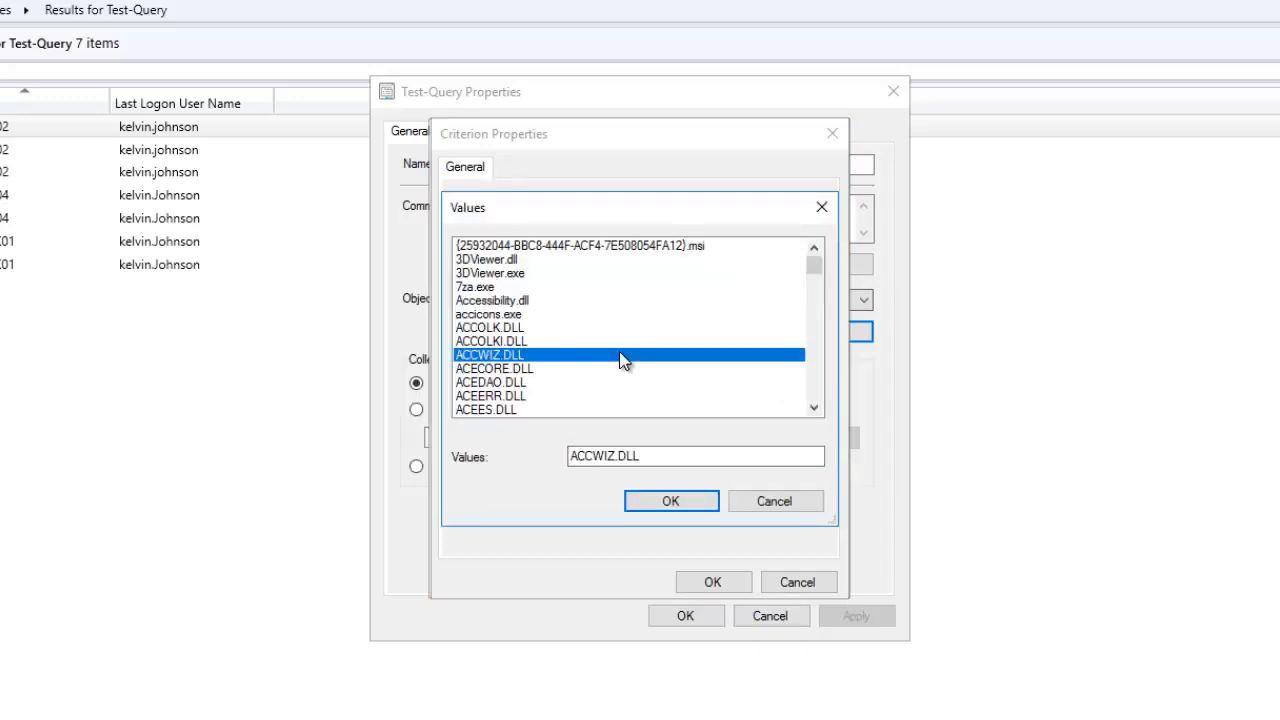
{"action": "key", "text": "m"}
{"action": "key", "text": "a"}
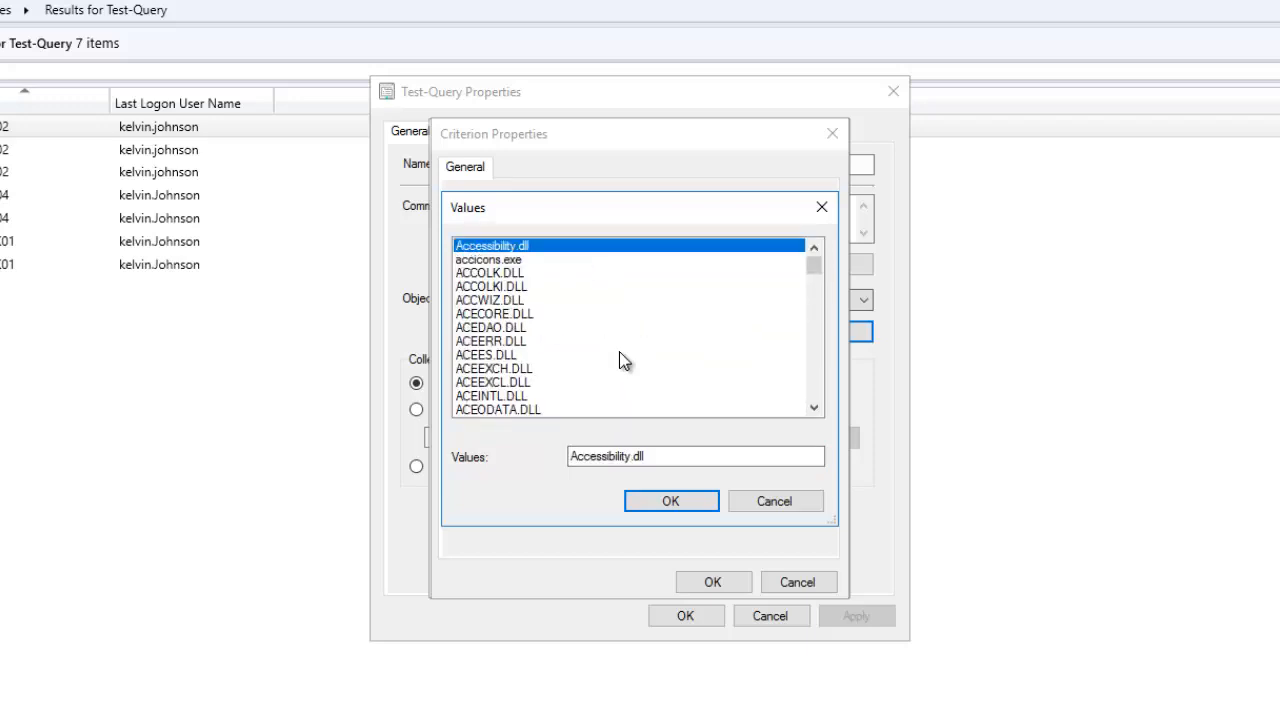
{"action": "key", "text": "m"}
{"action": "key", "text": "e"}
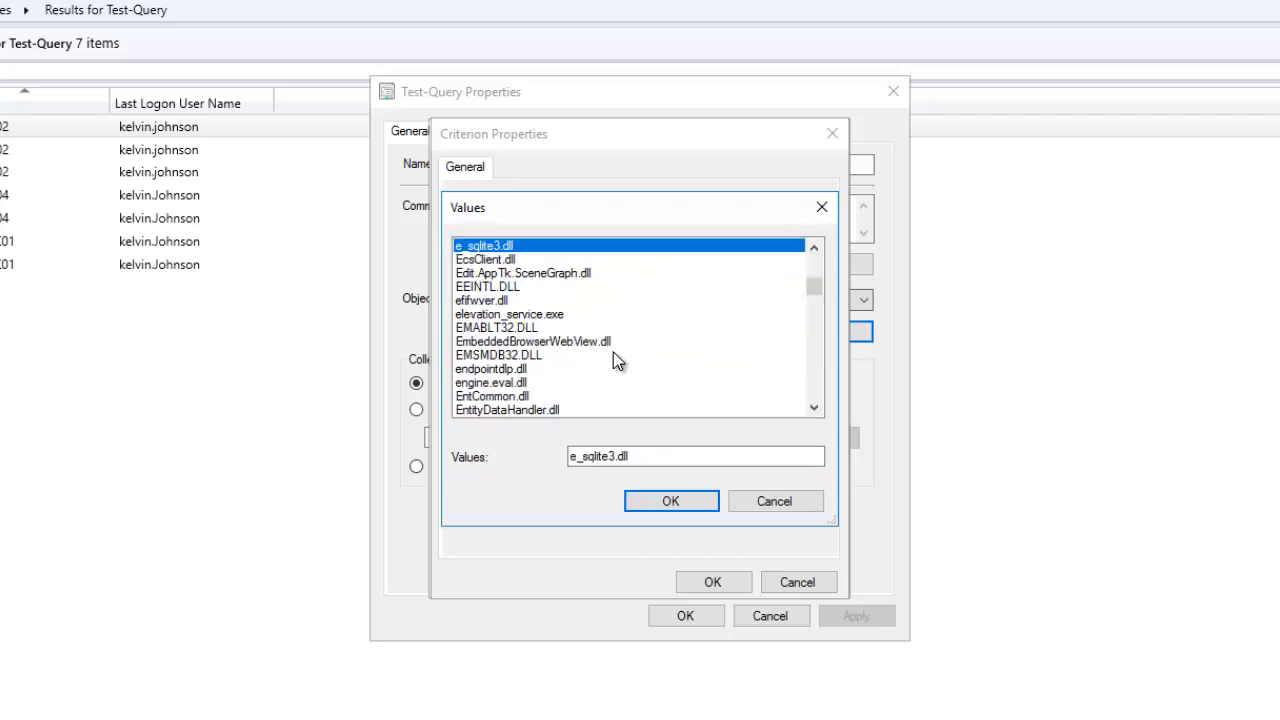
{"action": "left_click_drag", "start_coordinate": [816, 291], "coordinate": [812, 358]}
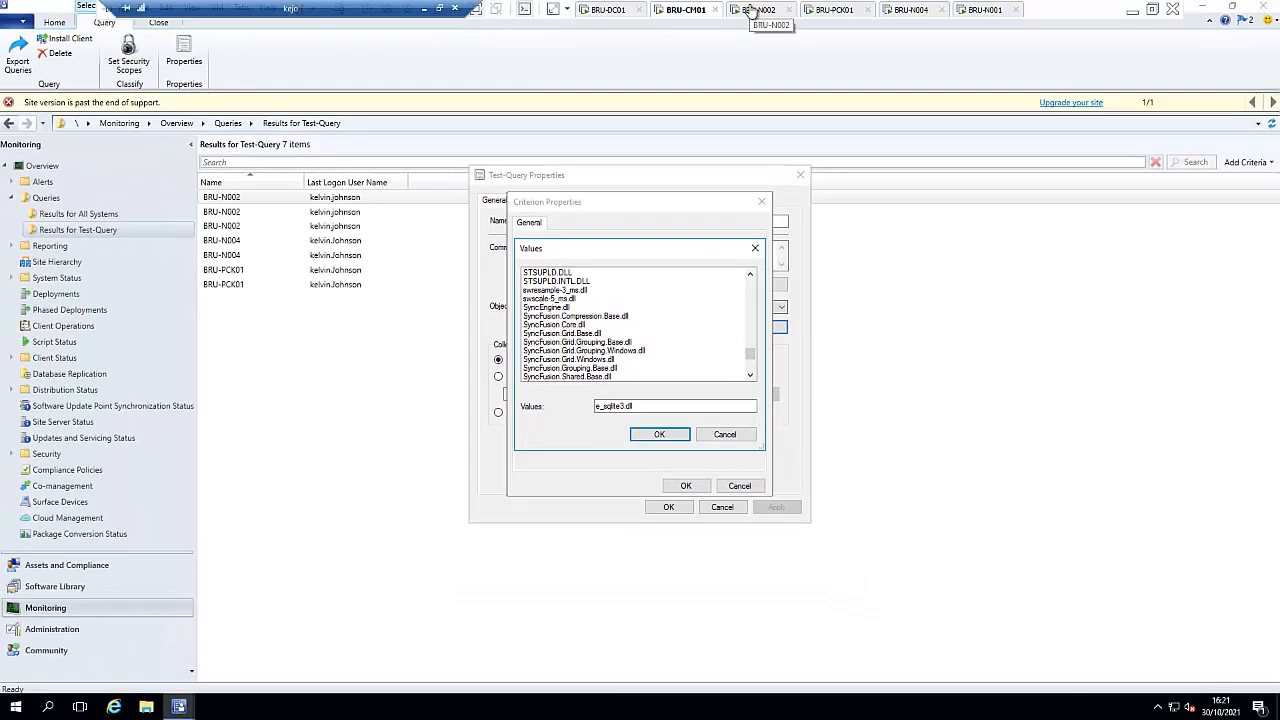
Switch to the BRU-N002 machine, search for teams and open the file location of the Microsoft Teams app.
{"action": "left_click", "coordinate": [751, 10]}
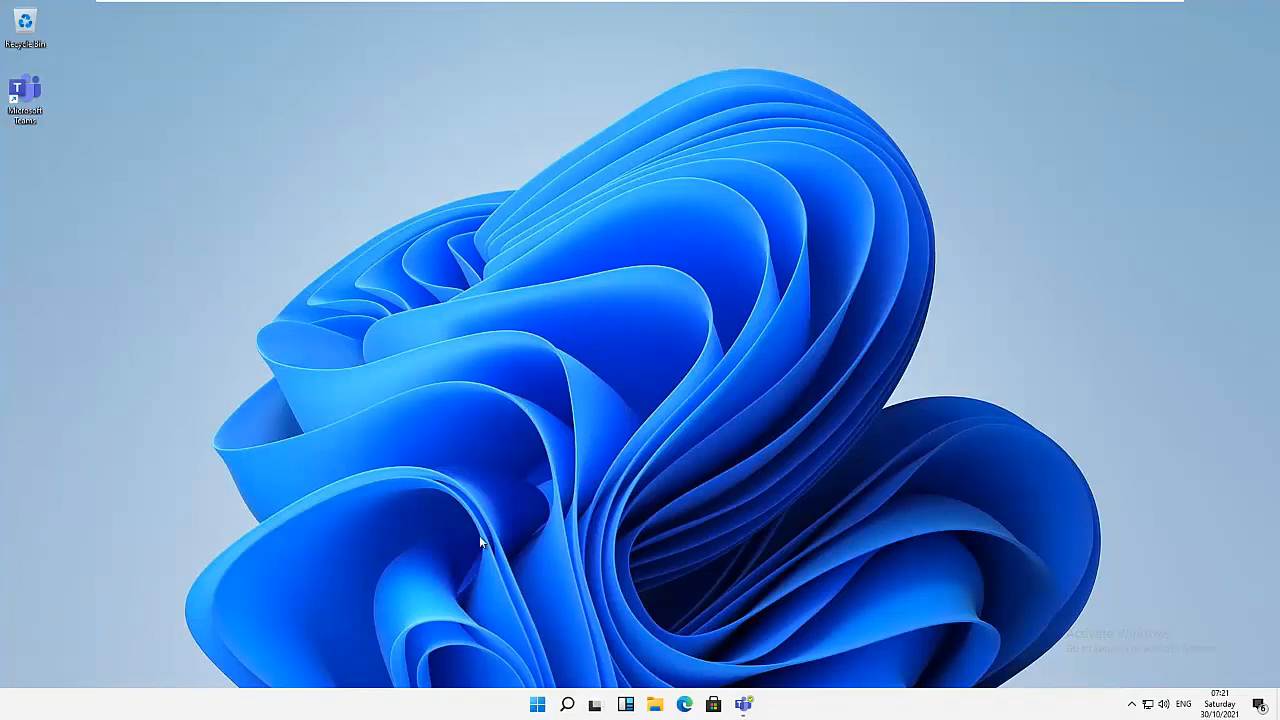
{"action": "left_click", "coordinate": [538, 705]}
{"action": "left_click", "coordinate": [567, 705]}
{"action": "type", "text": "teams"}
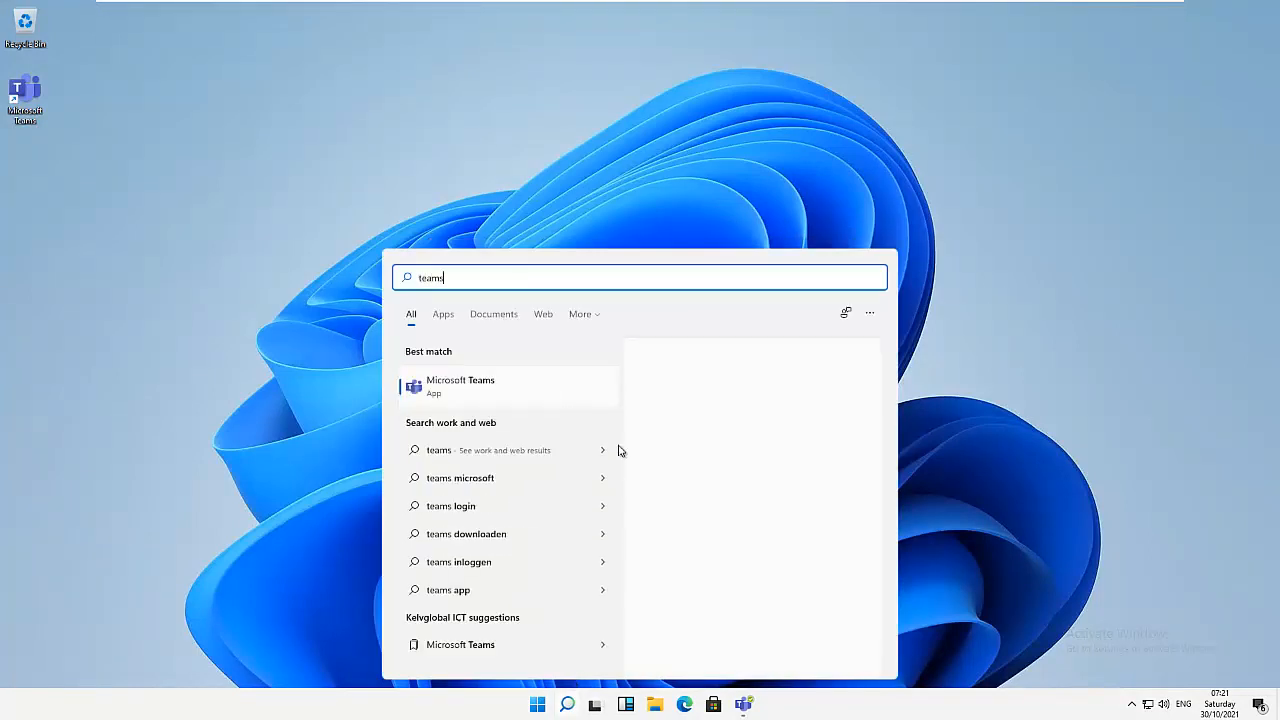
{"action": "right_click", "coordinate": [477, 380]}
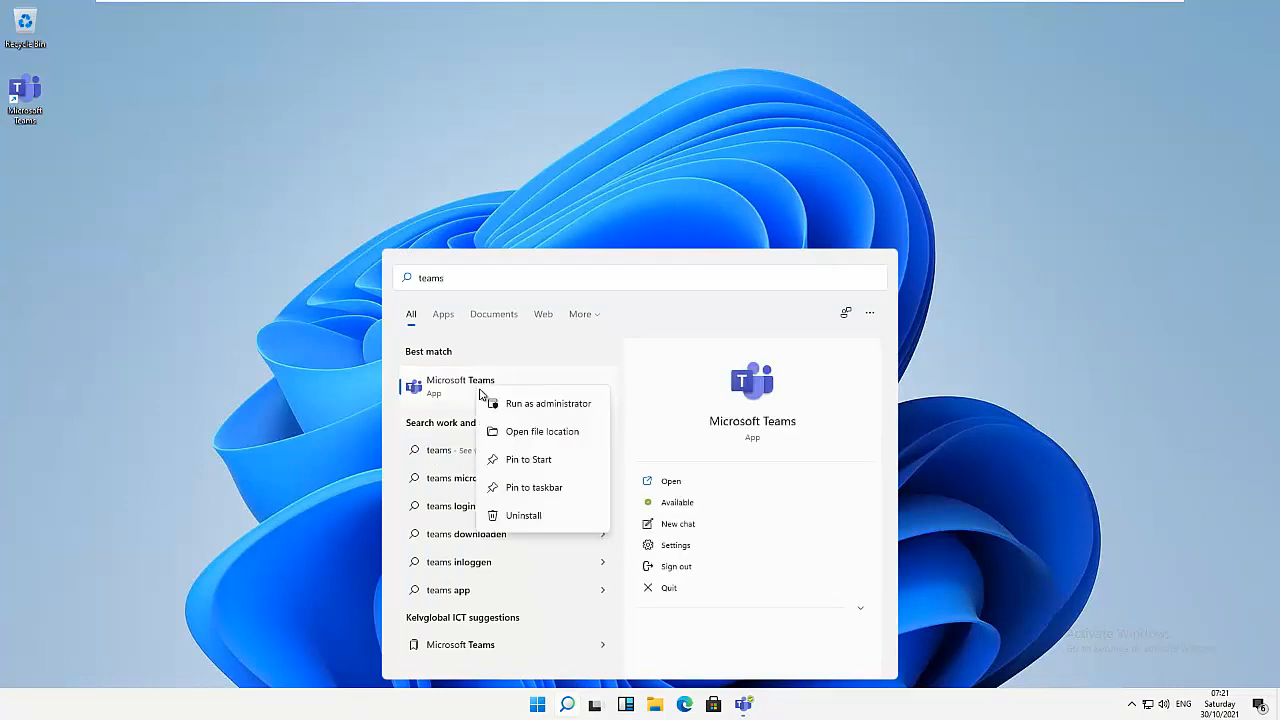
{"action": "left_click", "coordinate": [535, 437]}
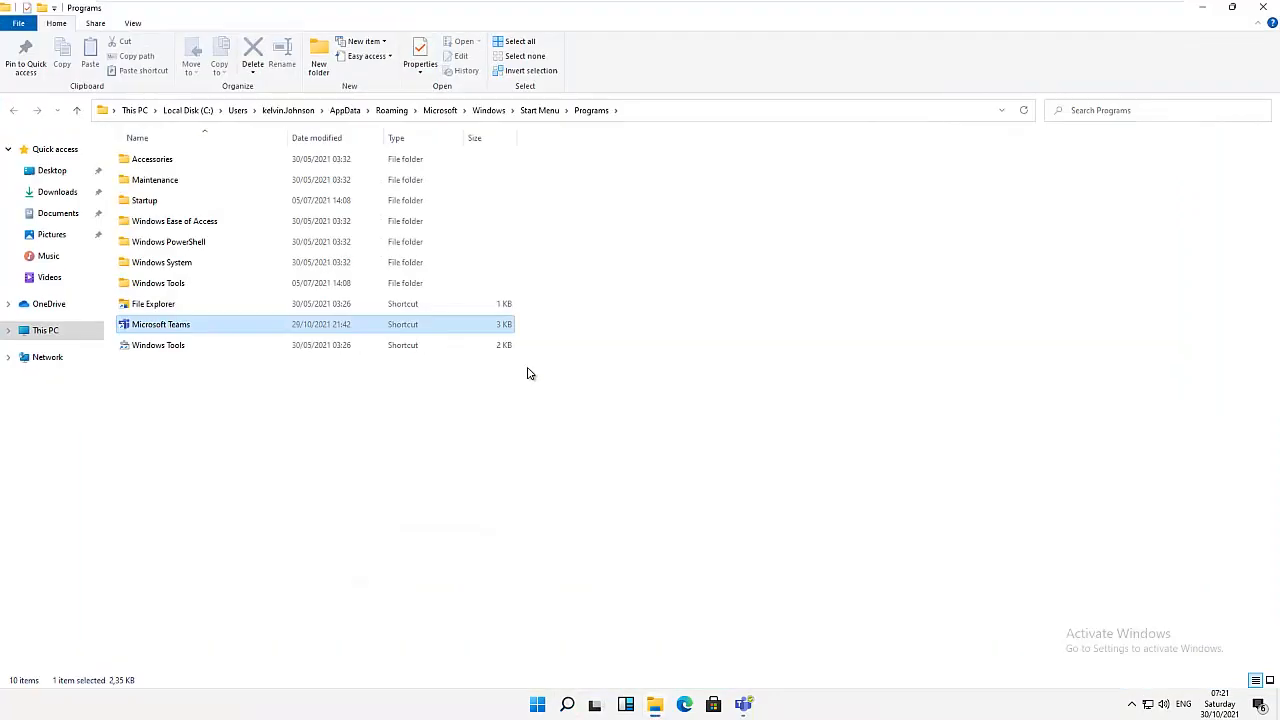
Open the folder of the Microsoft Teams shortcut's target and copy the full file name Update.exe.
{"action": "right_click", "coordinate": [178, 333]}
{"action": "left_click", "coordinate": [206, 346]}
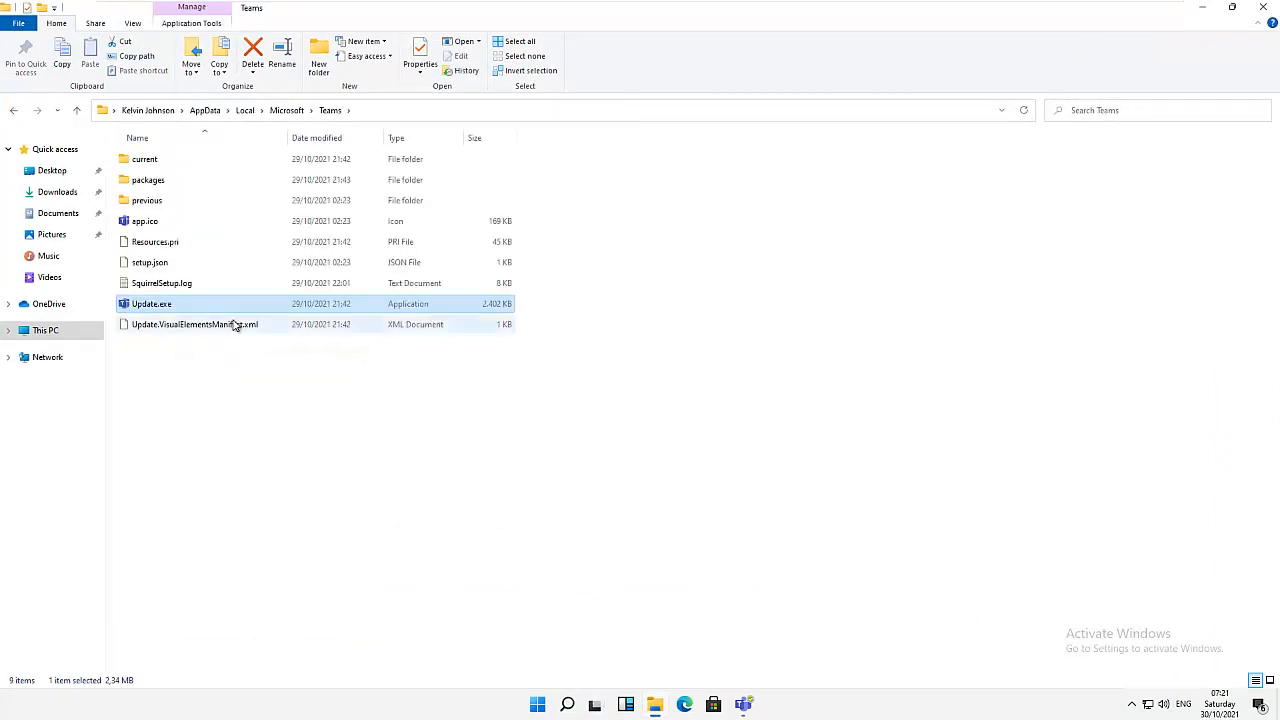
{"action": "left_click", "coordinate": [165, 305]}
{"action": "key", "text": "ctrl+a"}
{"action": "key", "text": "ctrl+c"}
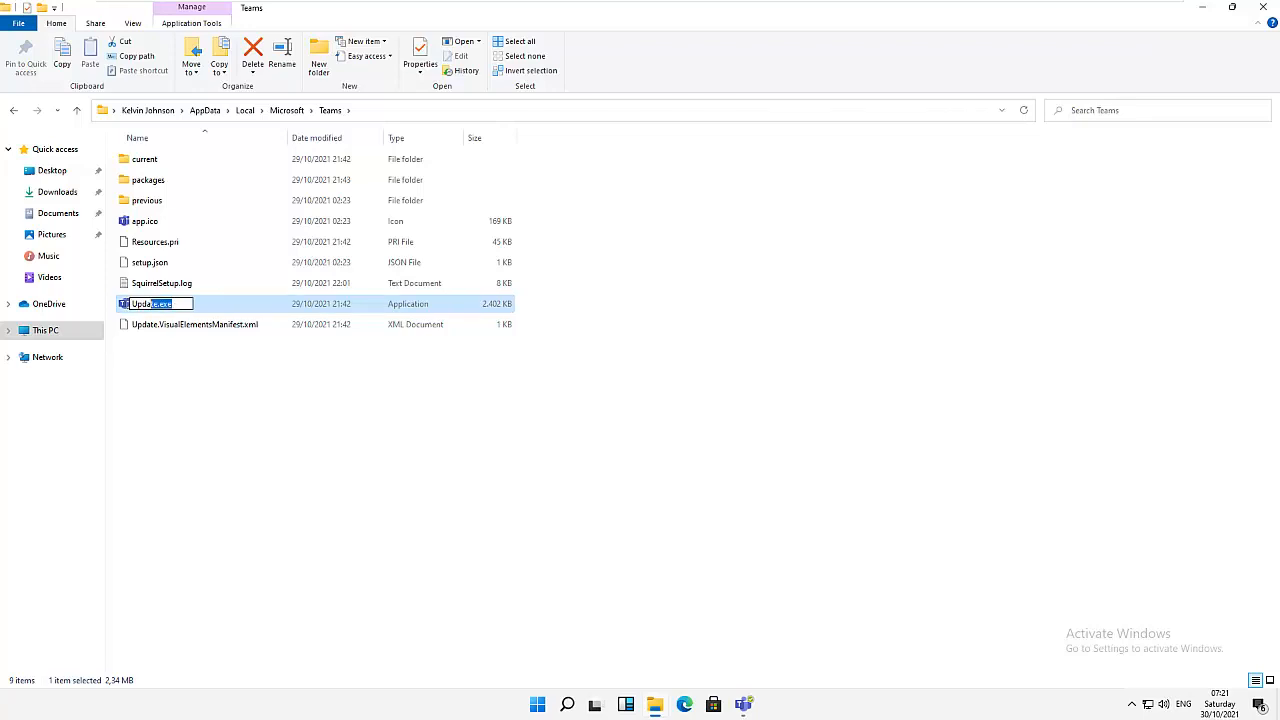
Return to BRU-CM01, dismiss the values list, set the criterion's value to Update.exe and confirm the criterion.
{"action": "mouse_move", "coordinate": [586, 6]}
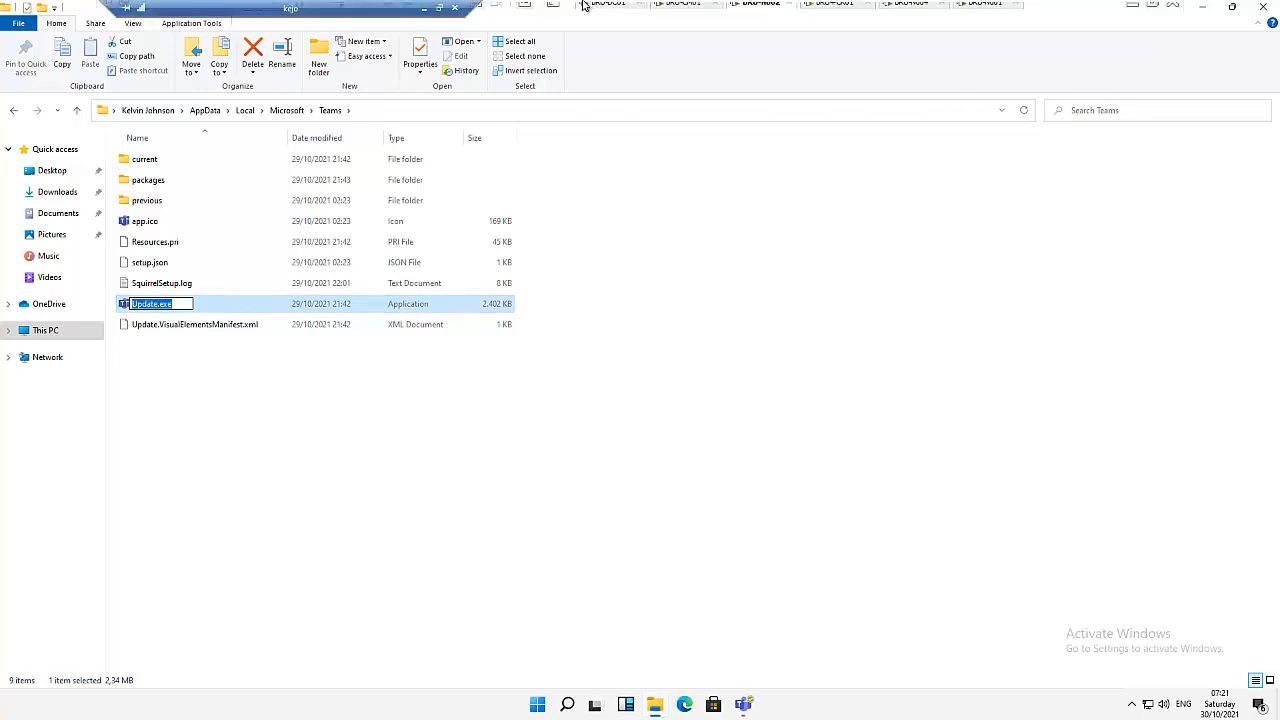
{"action": "left_click", "coordinate": [688, 10]}
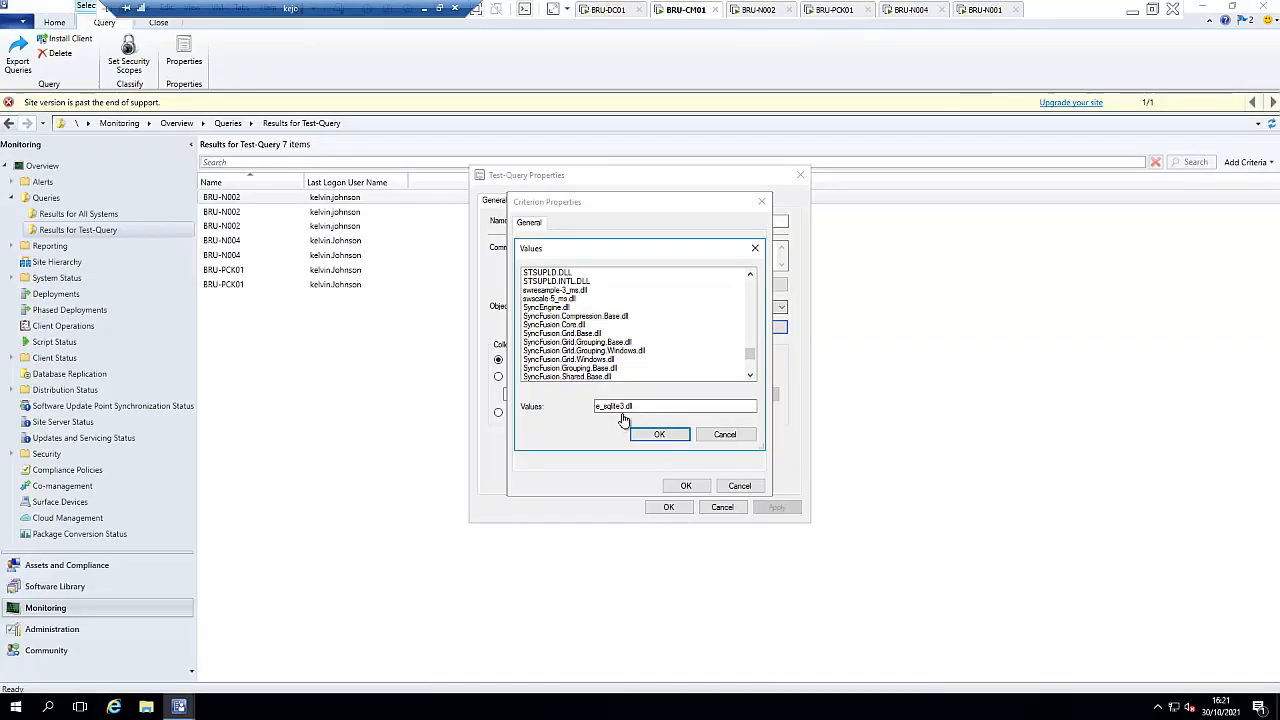
{"action": "left_click", "coordinate": [703, 433]}
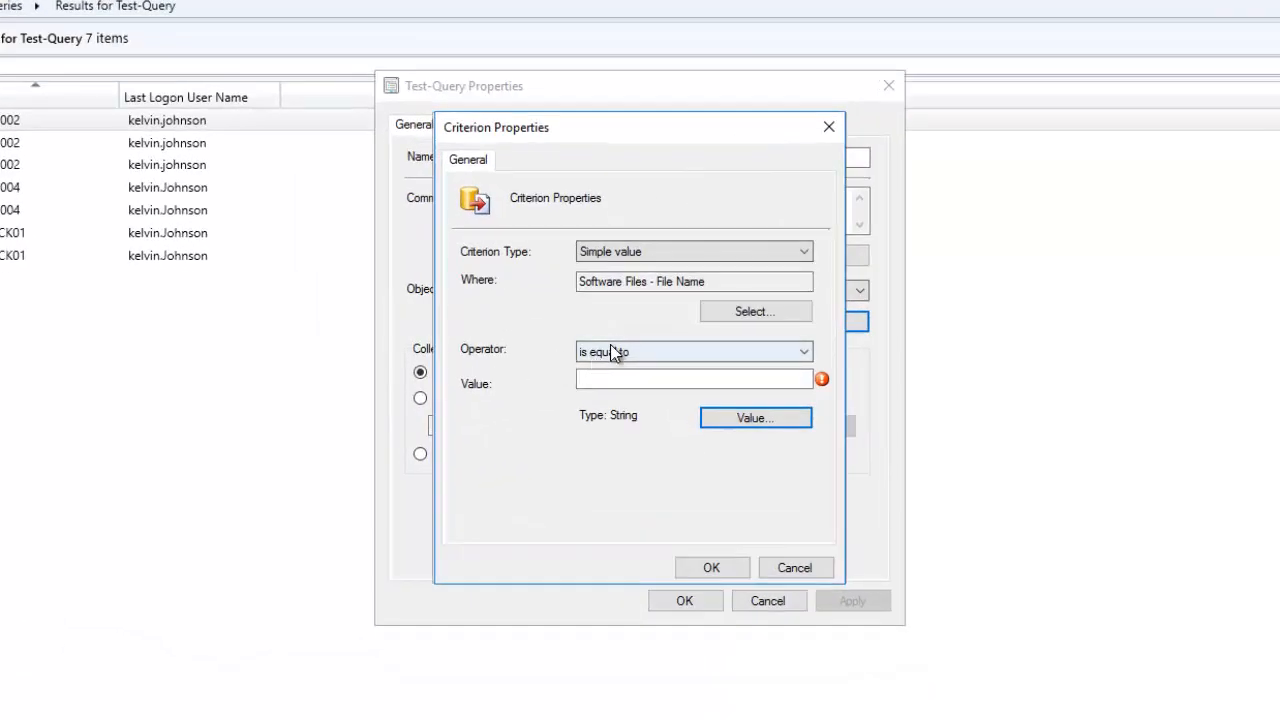
{"action": "left_click", "coordinate": [615, 380]}
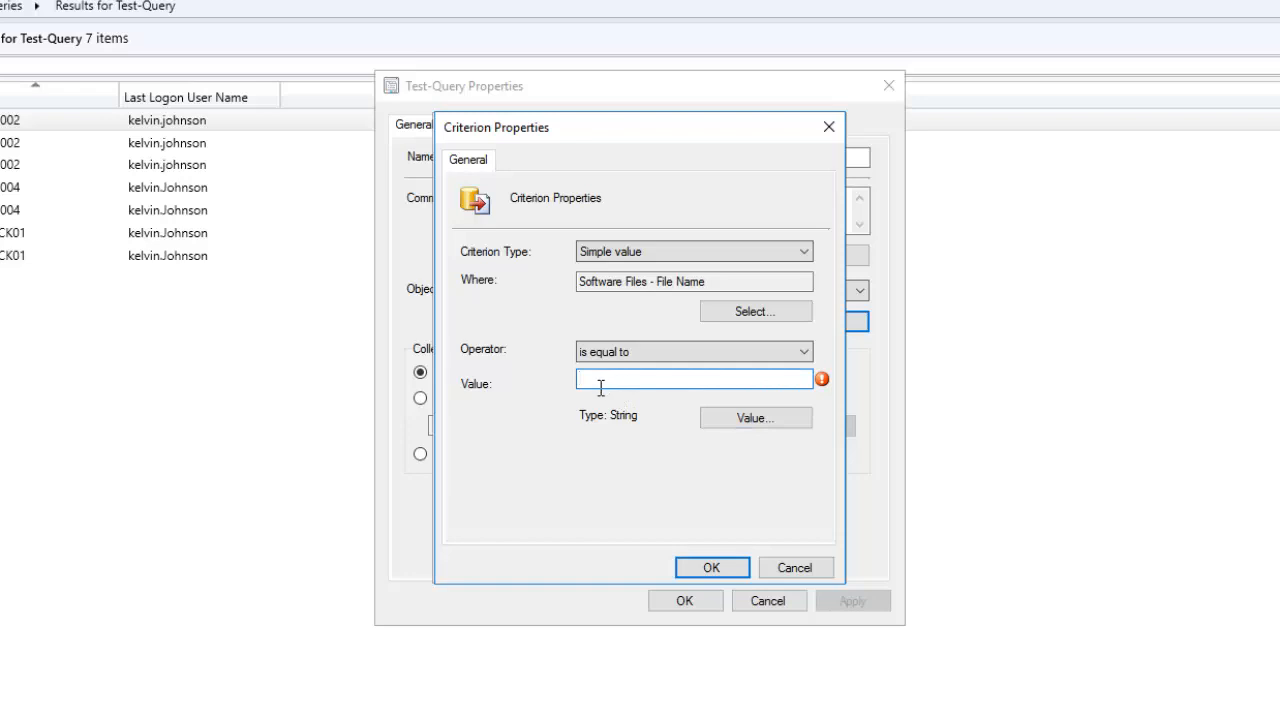
{"action": "key", "text": "ctrl+v"}
{"action": "left_click", "coordinate": [697, 574]}
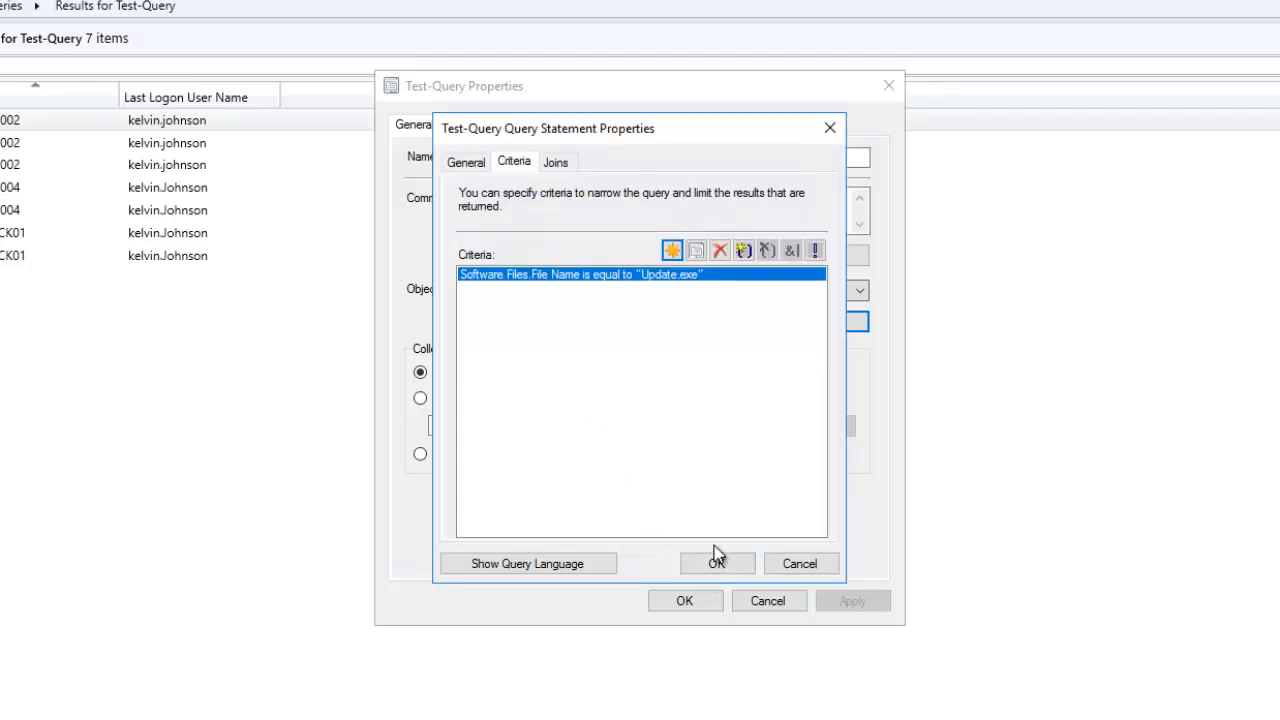
Save the changes to the query statement and query properties, and close the old Test-Query results.
{"action": "left_click", "coordinate": [716, 565]}
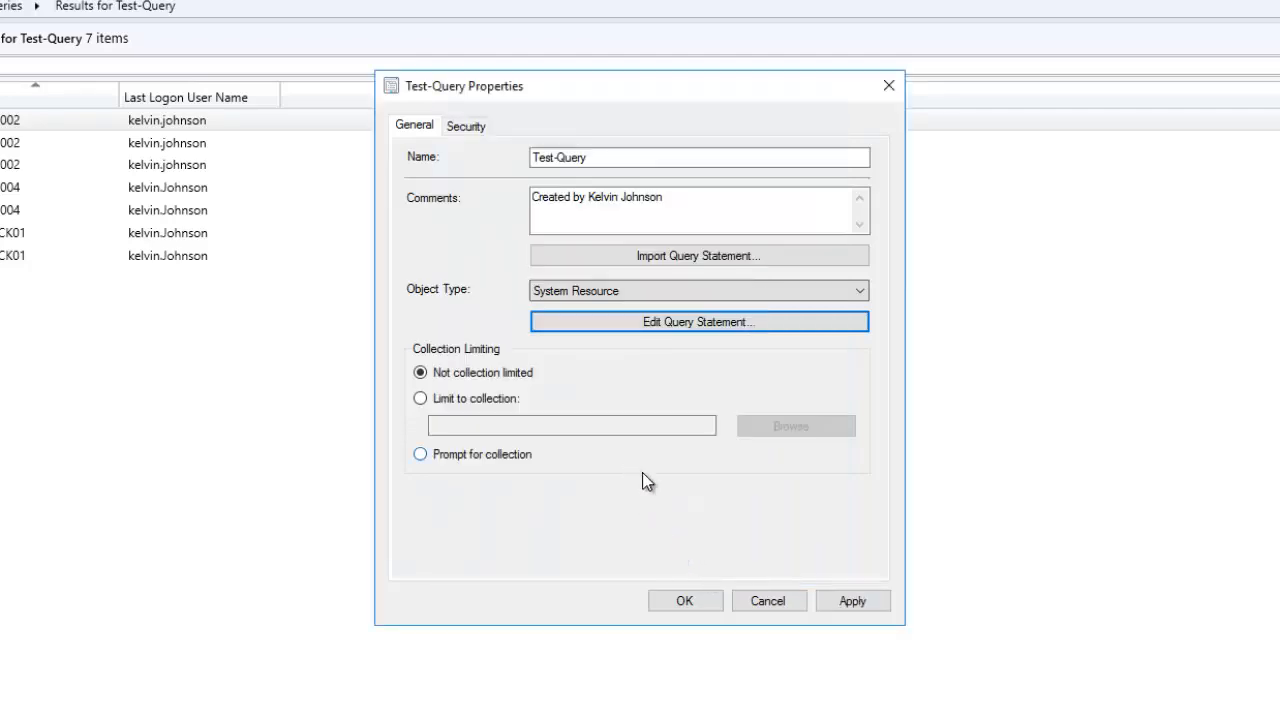
{"action": "left_click", "coordinate": [699, 601]}
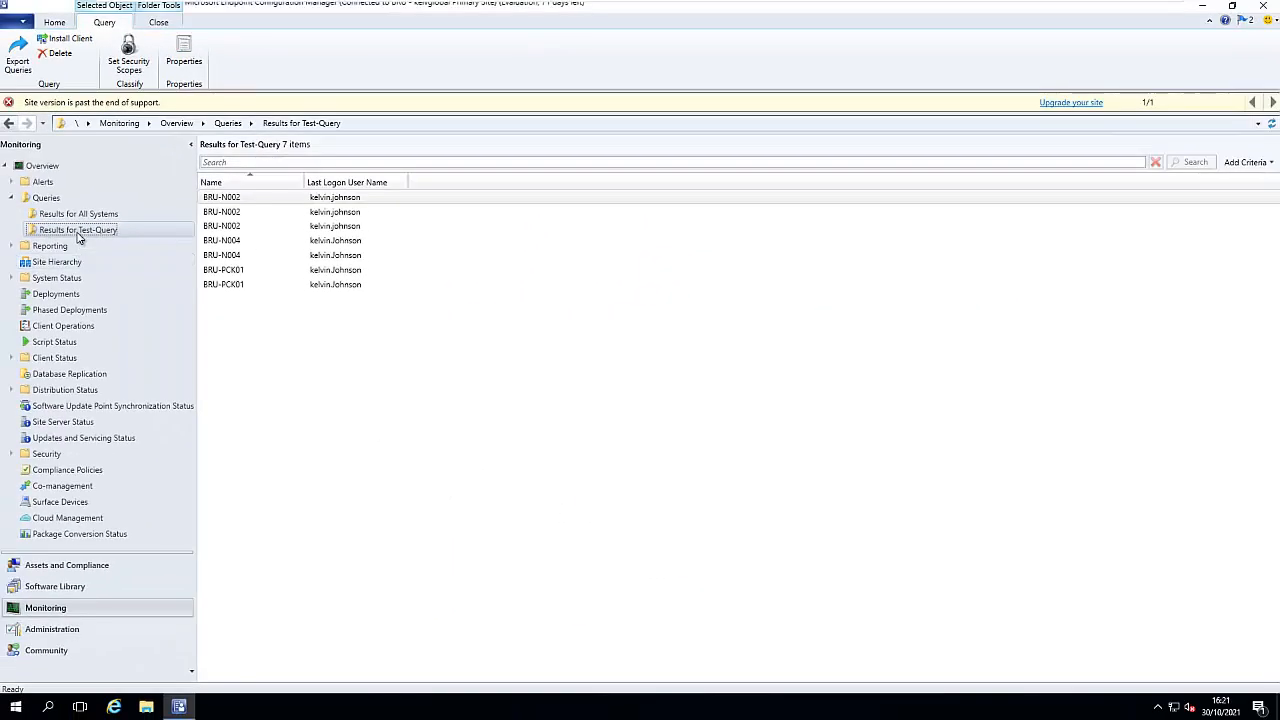
{"action": "right_click", "coordinate": [10, 212]}
{"action": "mouse_move", "coordinate": [62, 227]}
{"action": "left_click", "coordinate": [262, 244]}
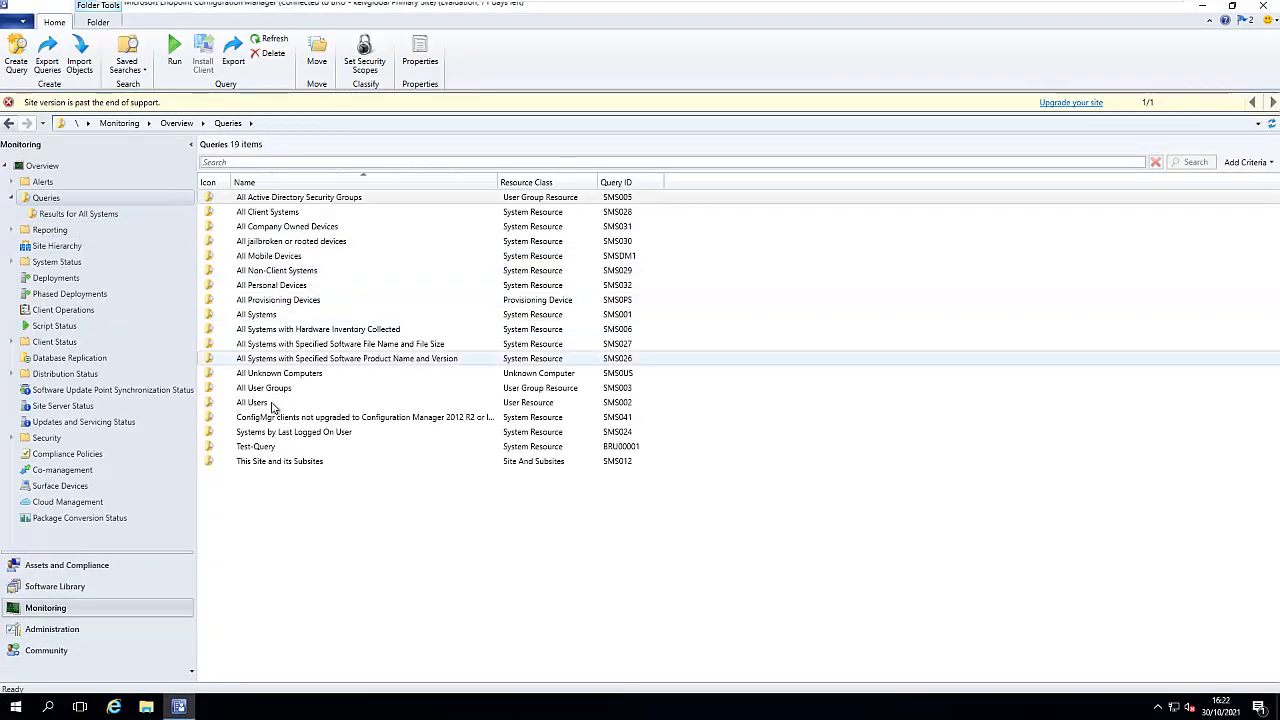
Run Test-Query from the queries list and select the first system in its results.
{"action": "right_click", "coordinate": [265, 447]}
{"action": "left_click", "coordinate": [294, 456]}
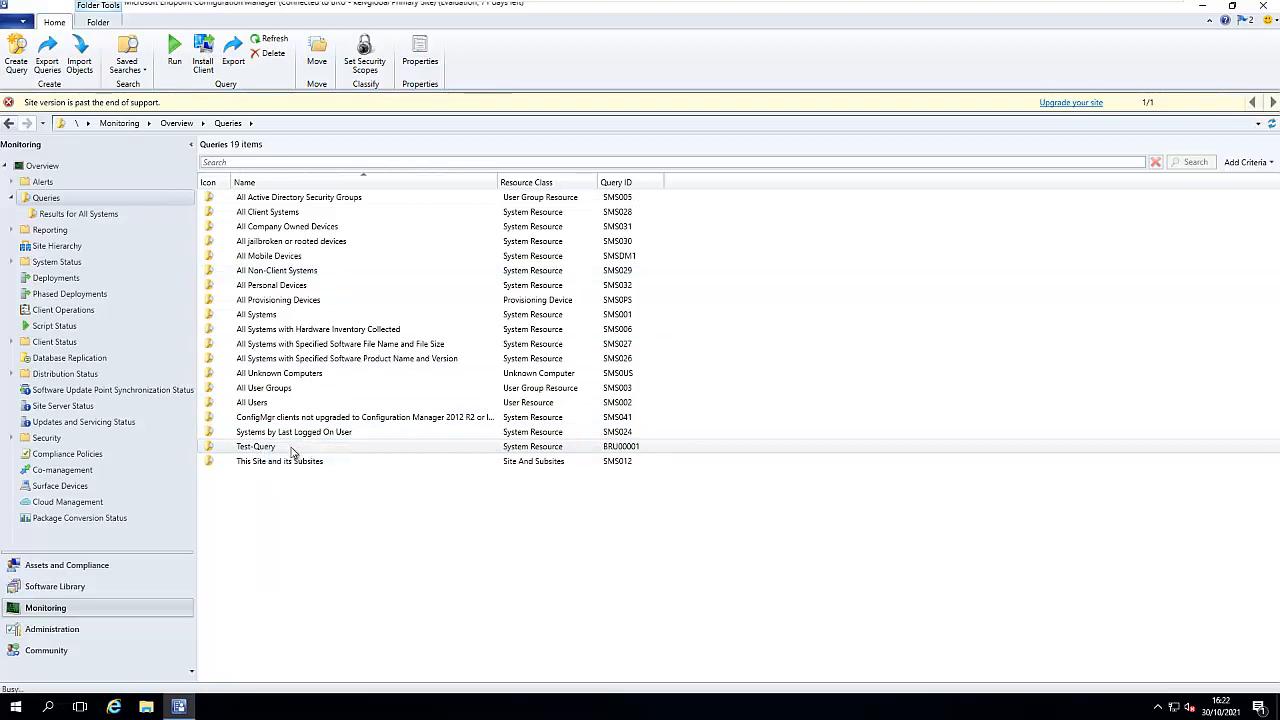
{"action": "left_click", "coordinate": [225, 201]}
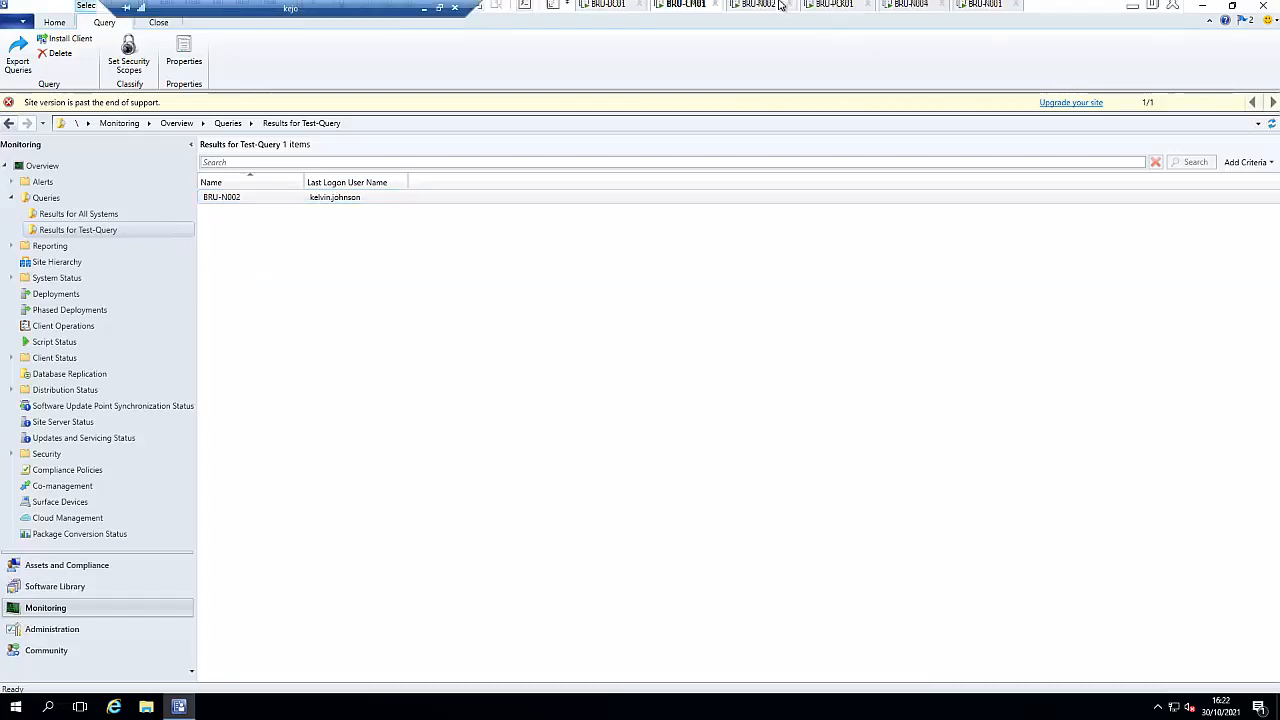
Check the Teams folder on BRU-N002 and search for teams on BRU-PCK01 to compare the two machines.
{"action": "left_click", "coordinate": [765, 12]}
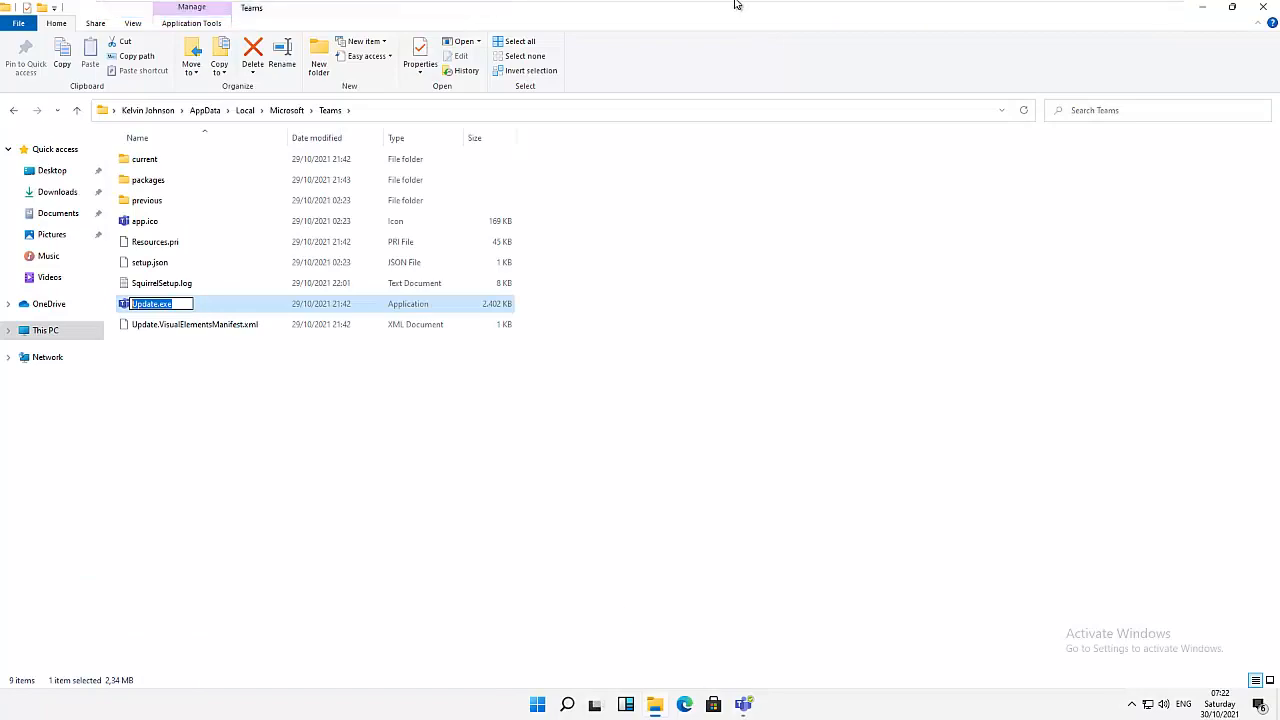
{"action": "mouse_move", "coordinate": [792, 8]}
{"action": "left_click", "coordinate": [830, 12]}
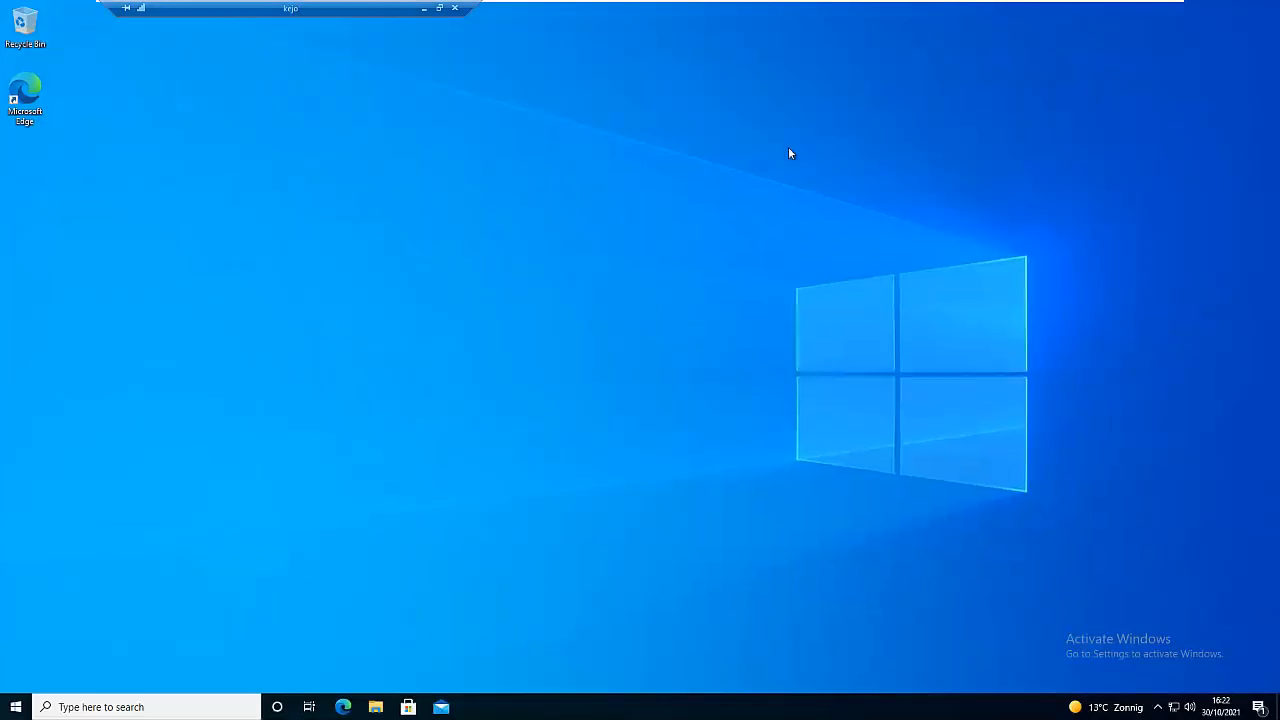
{"action": "left_click", "coordinate": [102, 712]}
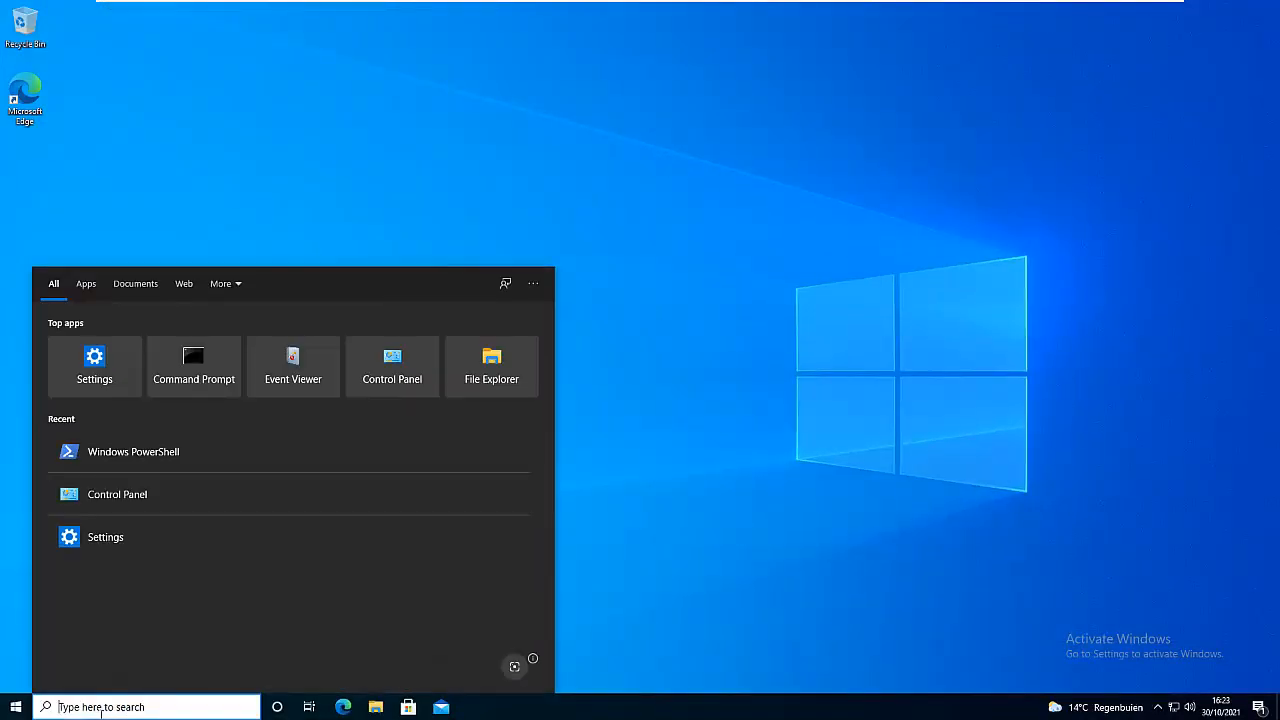
{"action": "type", "text": "teams"}
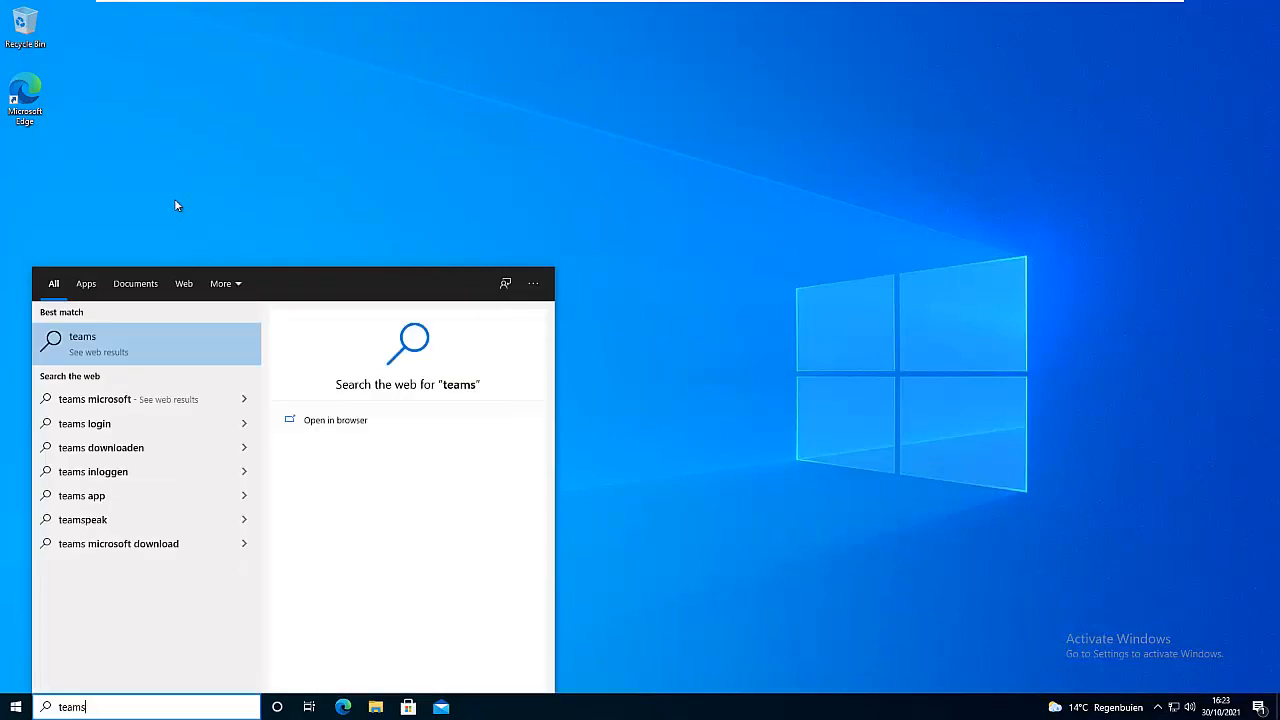
Revisit the Teams folder on BRU-N002 and return to the Test-Query results on BRU-CM01.
{"action": "mouse_move", "coordinate": [848, 5]}
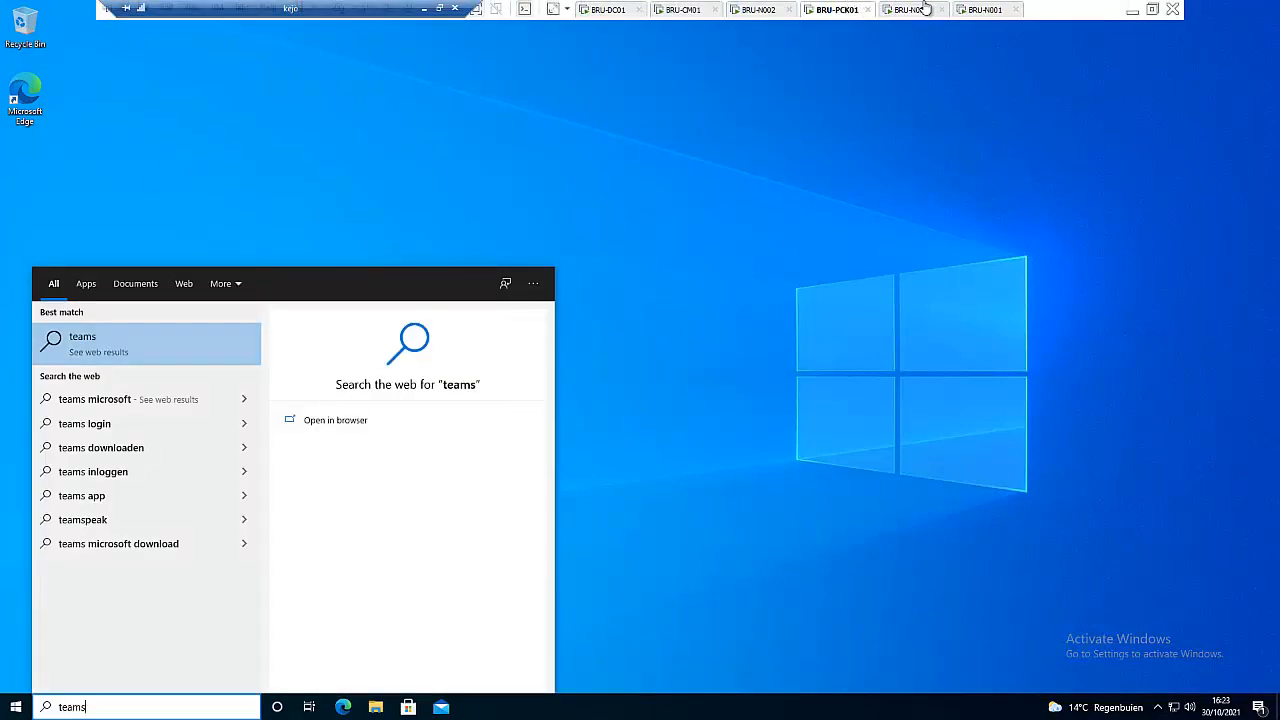
{"action": "left_click", "coordinate": [758, 10]}
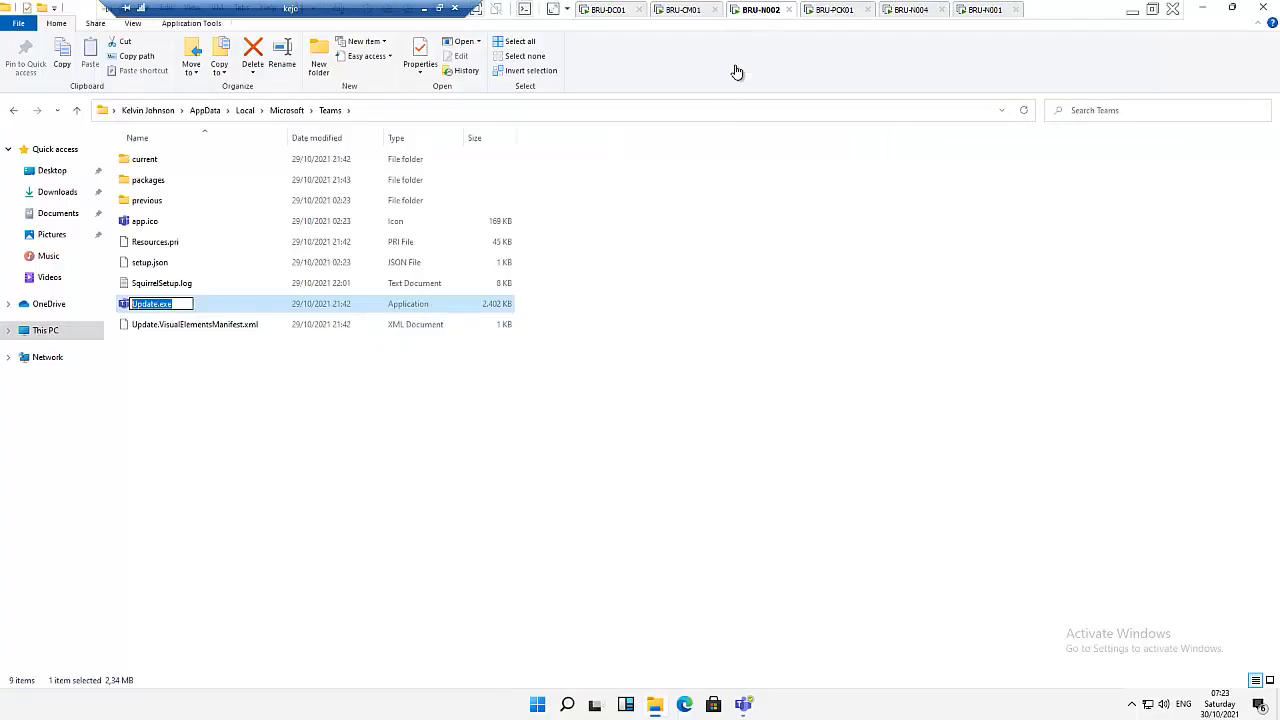
{"action": "left_click", "coordinate": [682, 10]}
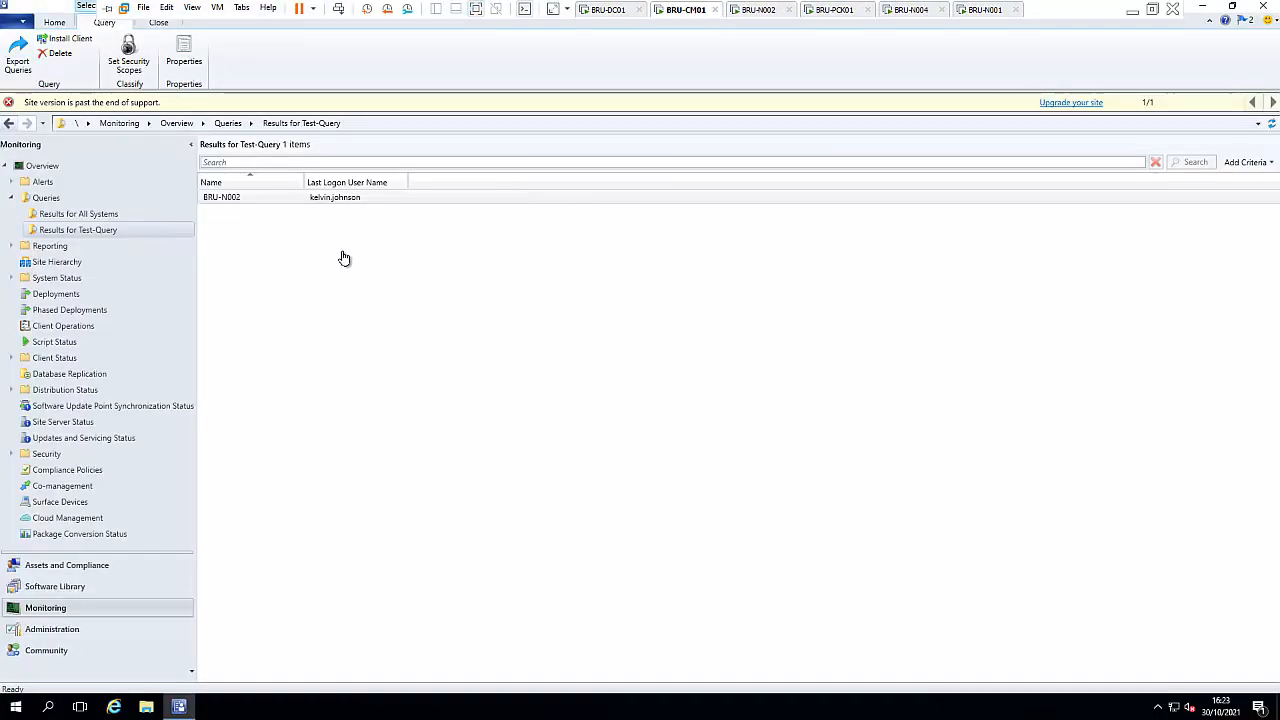